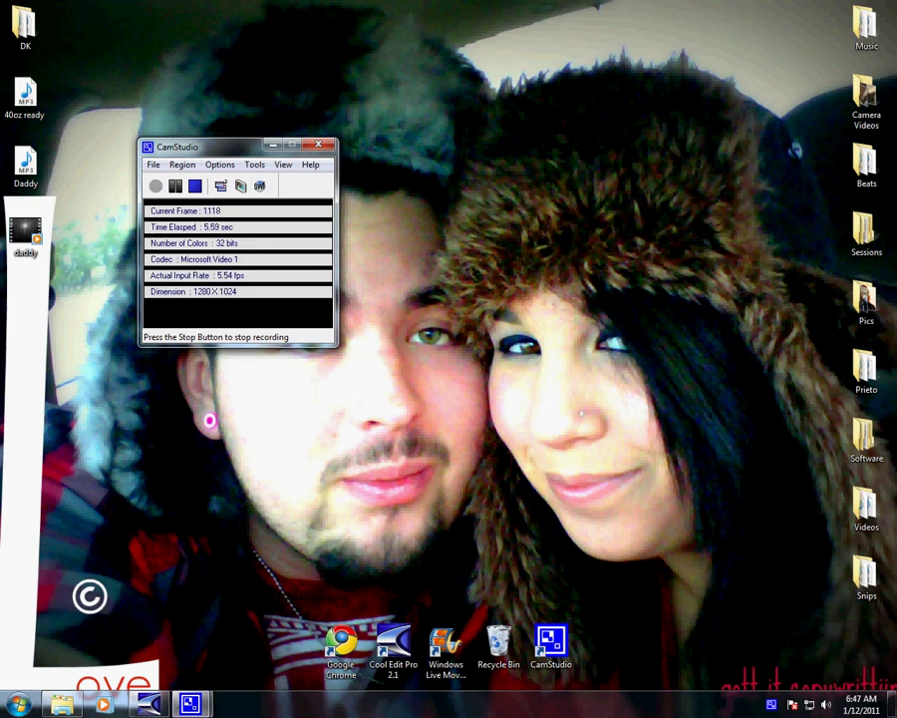
# - Bring the Untitled.ses multitrack session to the front and maximize it full-screen
pyautogui.click(152, 705)
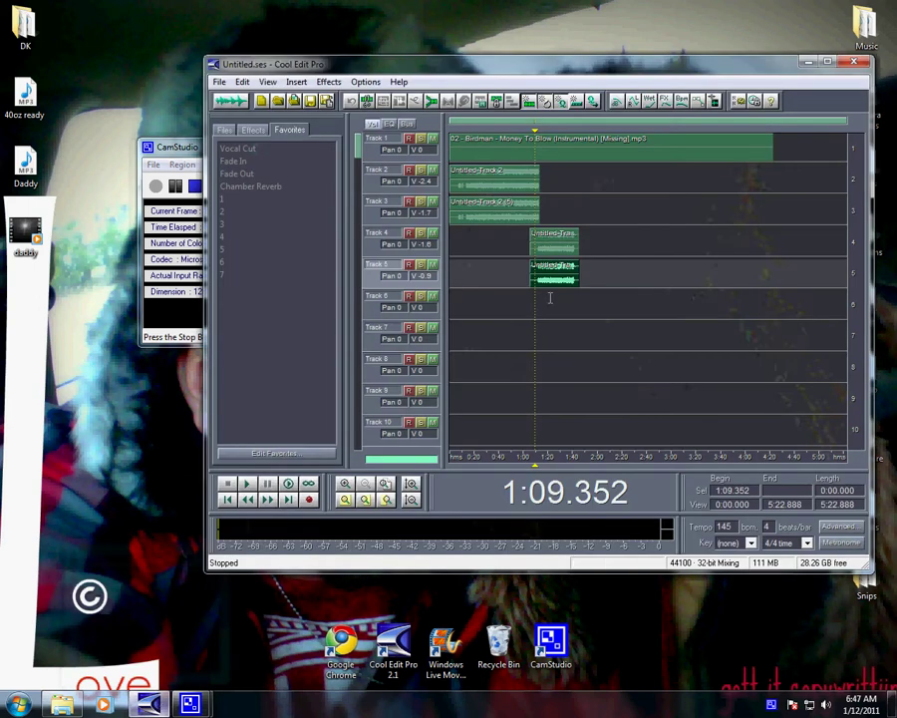
pyautogui.doubleClick(550, 72)
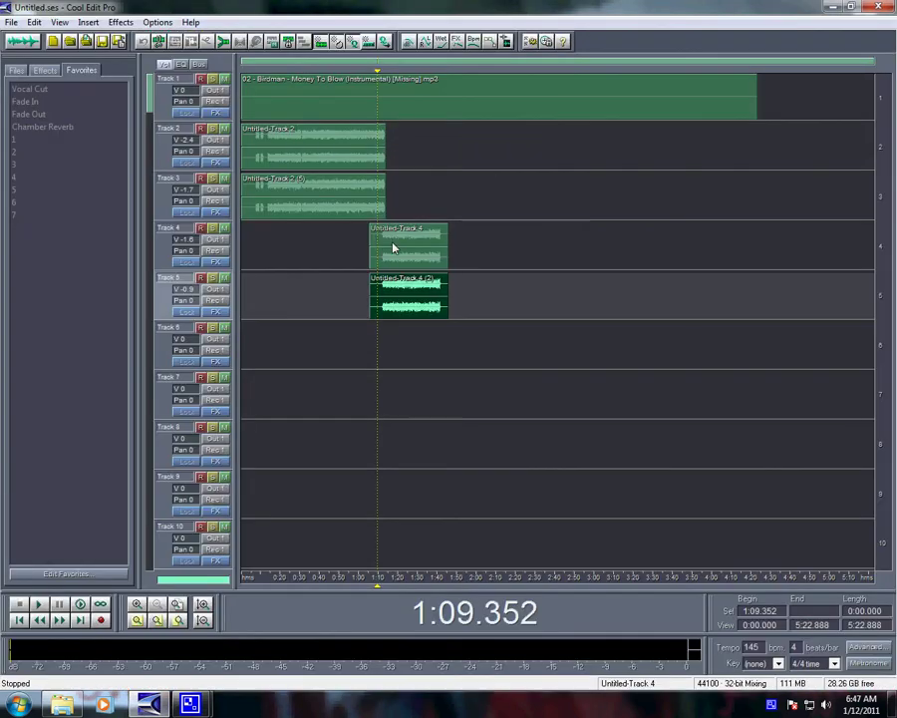
# - Open the Track 4 vocal clip in the waveform editor, zoom in, and audition it from 1:12.247
pyautogui.doubleClick(392, 248)
pyautogui.click(260, 216)
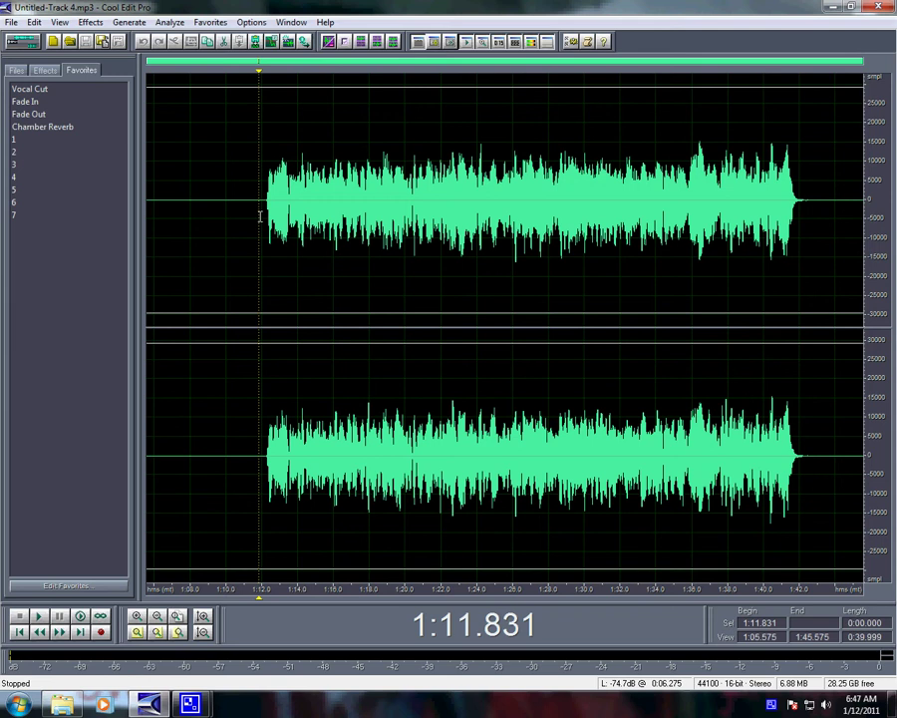
pyautogui.scroll(2, 259, 214)
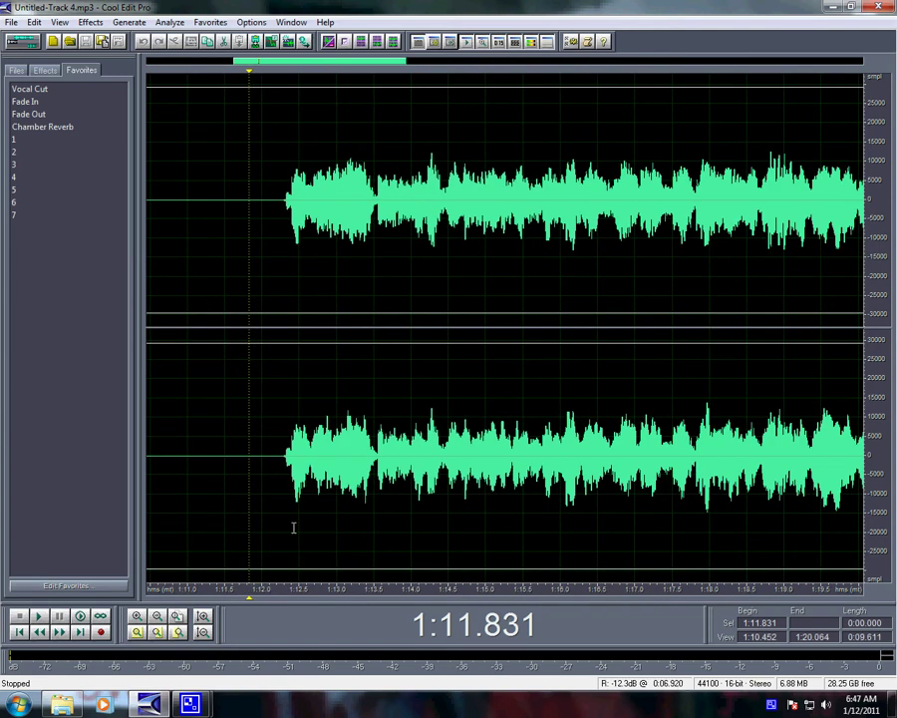
pyautogui.moveTo(368, 71); pyautogui.dragTo(378, 71)
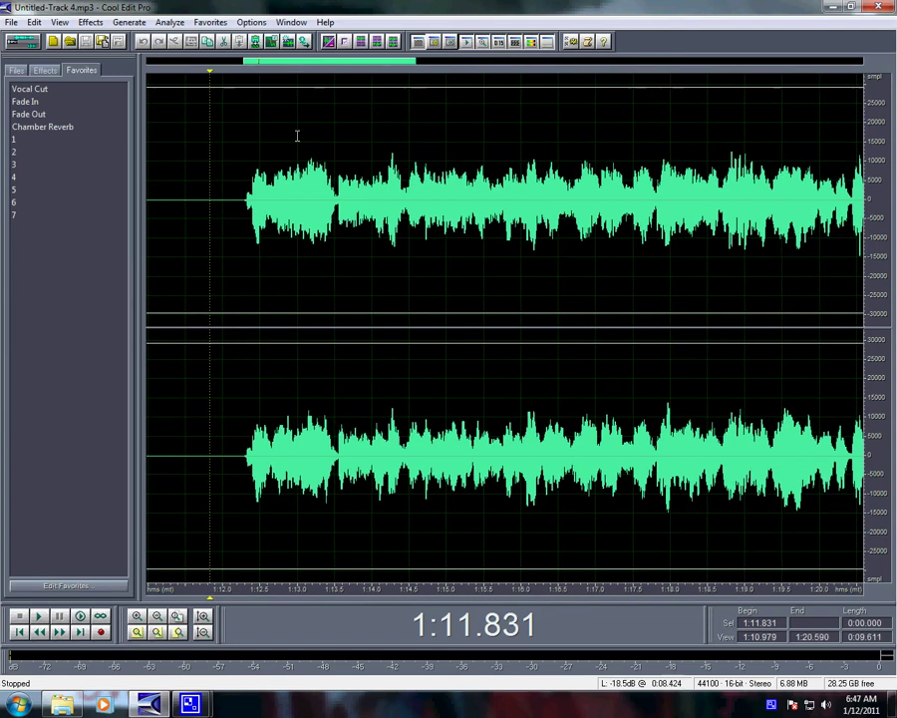
pyautogui.click(241, 224)
pyautogui.press('space')
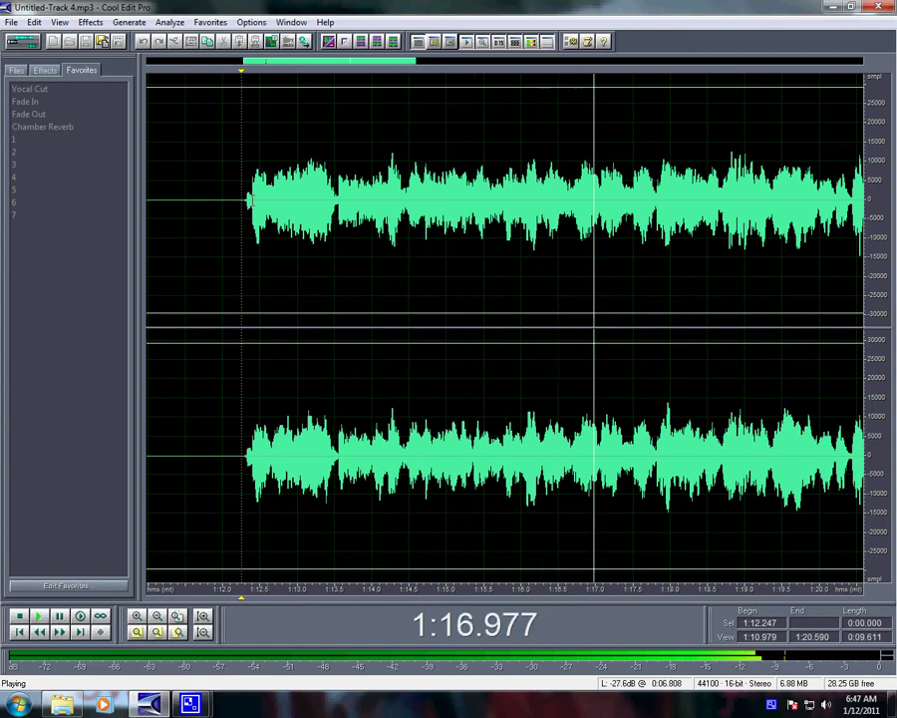
pyautogui.press('space')
# - Mark the 0.291-second first-syllable slice starting at 1:12.322 and copy it
pyautogui.click(247, 189)
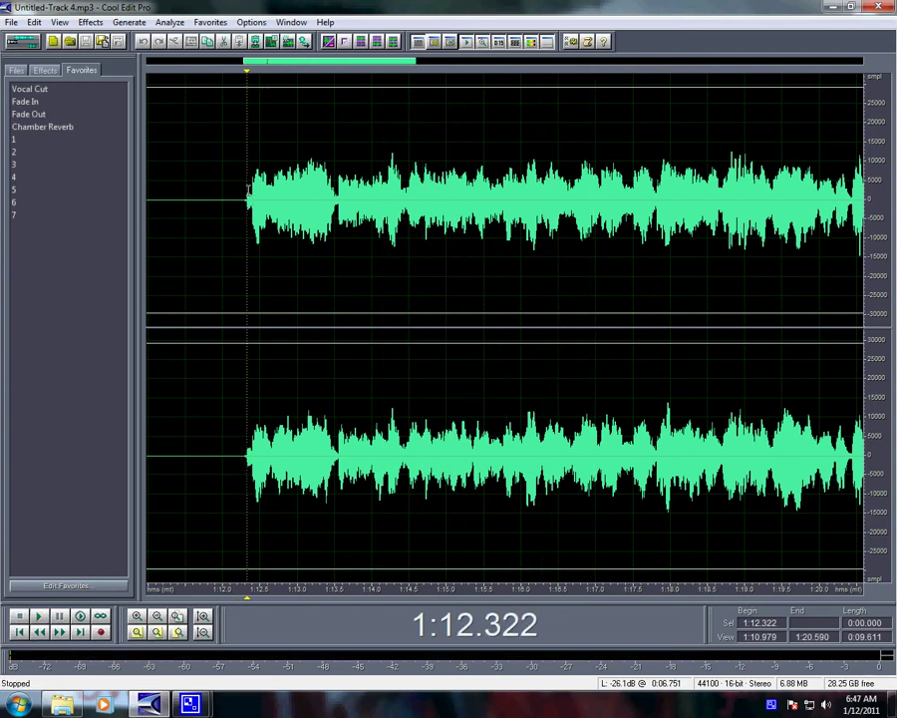
pyautogui.press('space')
pyautogui.moveTo(247, 190); pyautogui.dragTo(276, 190)
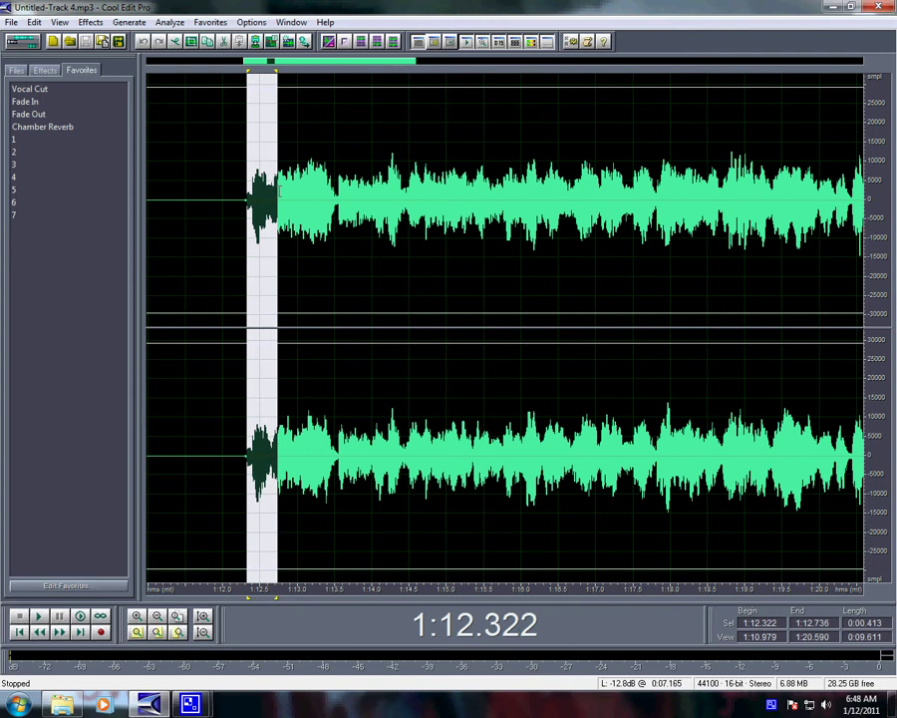
pyautogui.press('space')
pyautogui.press('space')
pyautogui.moveTo(247, 189); pyautogui.dragTo(265, 189)
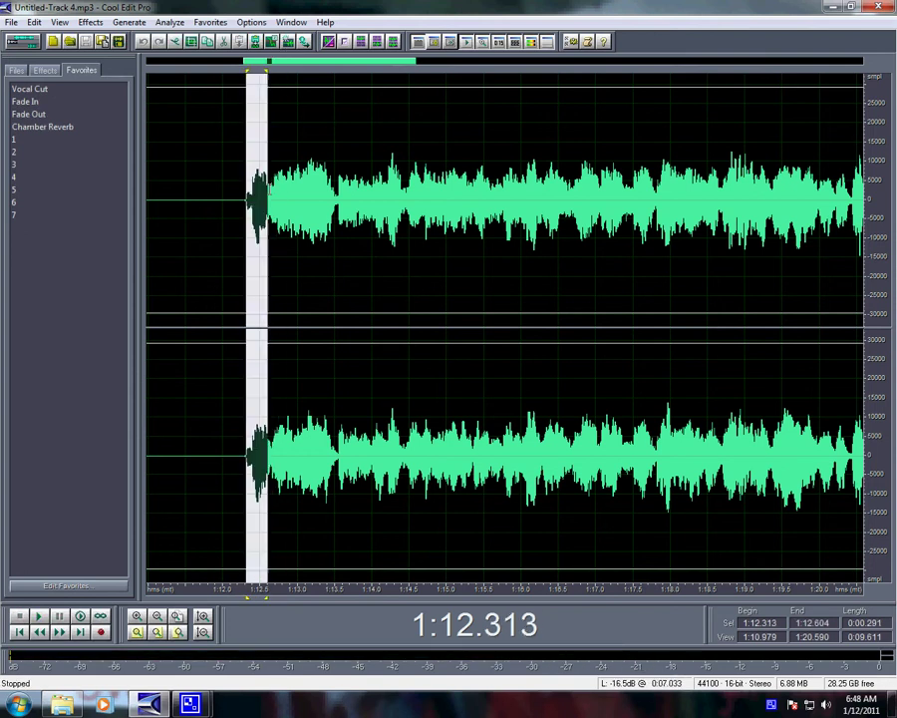
pyautogui.press('space')
# - Audition the vocal from 1:12.191 and place the insertion point near 1:15.7
pyautogui.click(238, 211)
pyautogui.press('space')
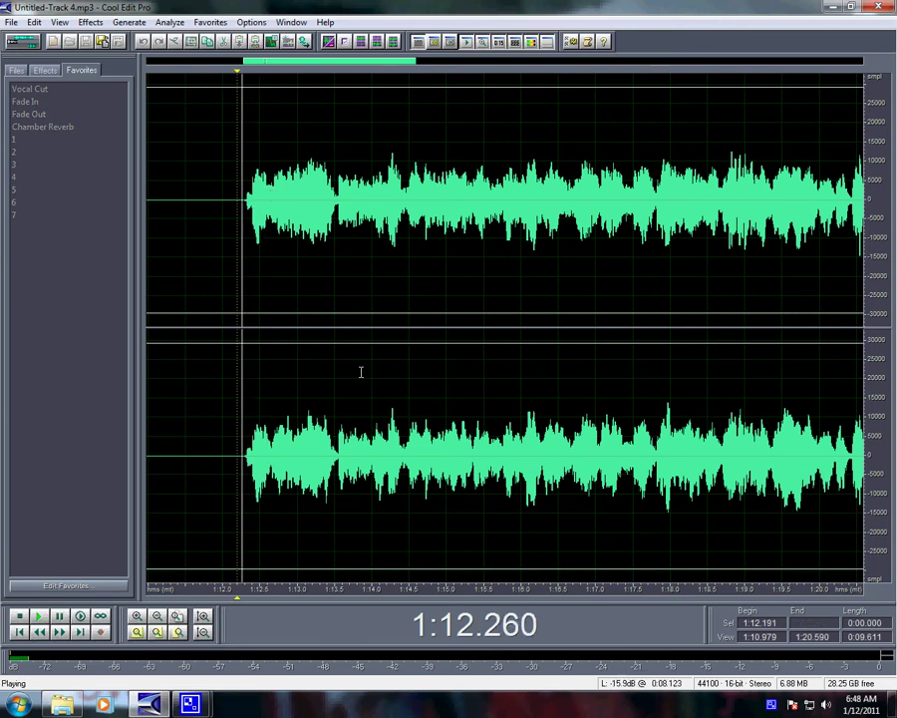
pyautogui.scroll(-1, 421, 404)
pyautogui.scroll(1, 438, 310)
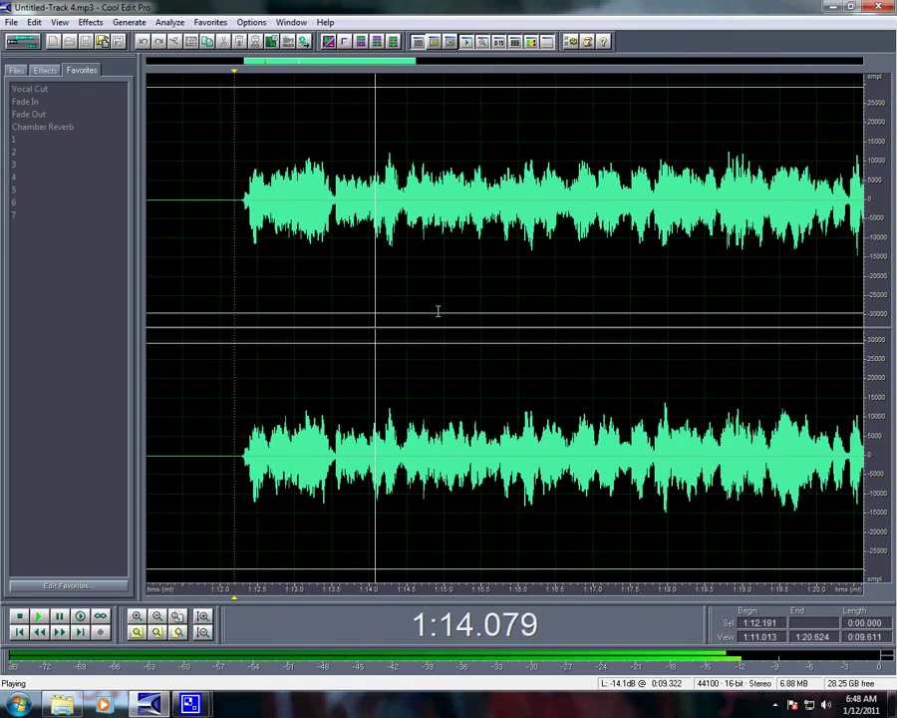
pyautogui.press('space')
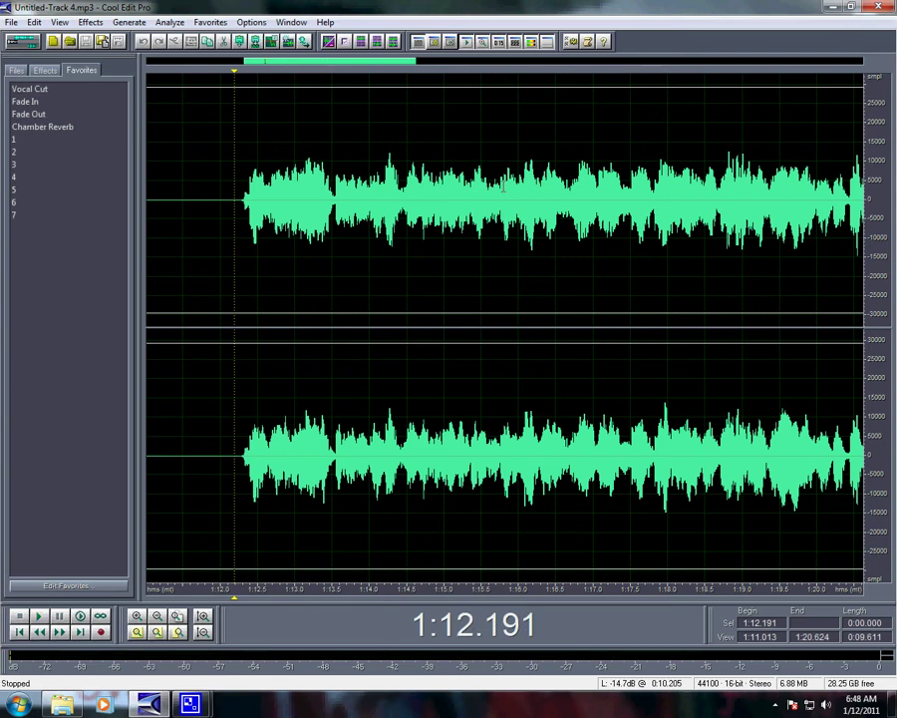
pyautogui.click(500, 189)
pyautogui.press('space')
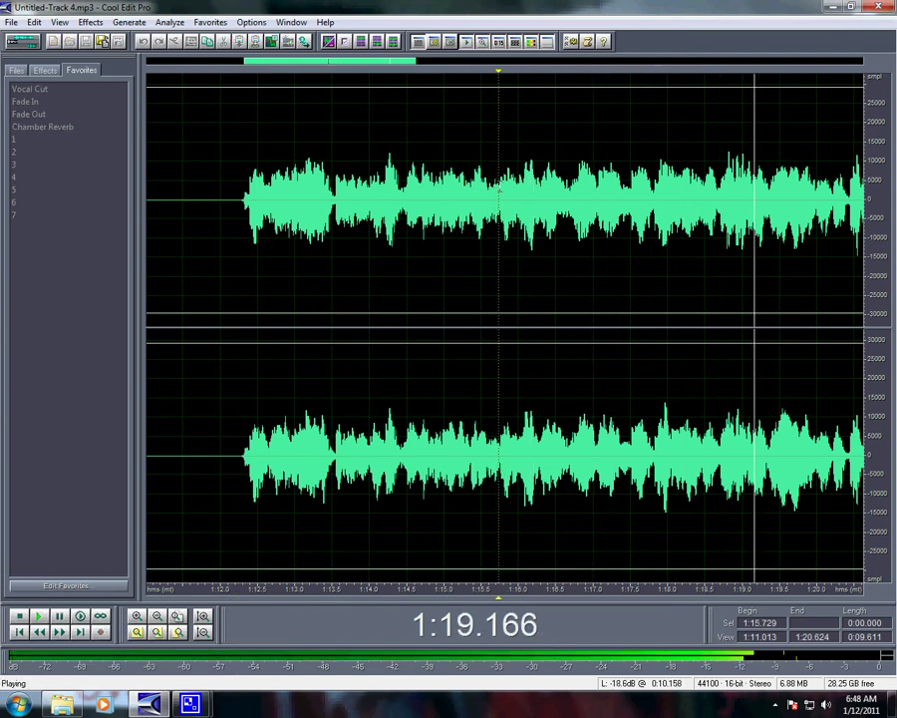
pyautogui.press('space')
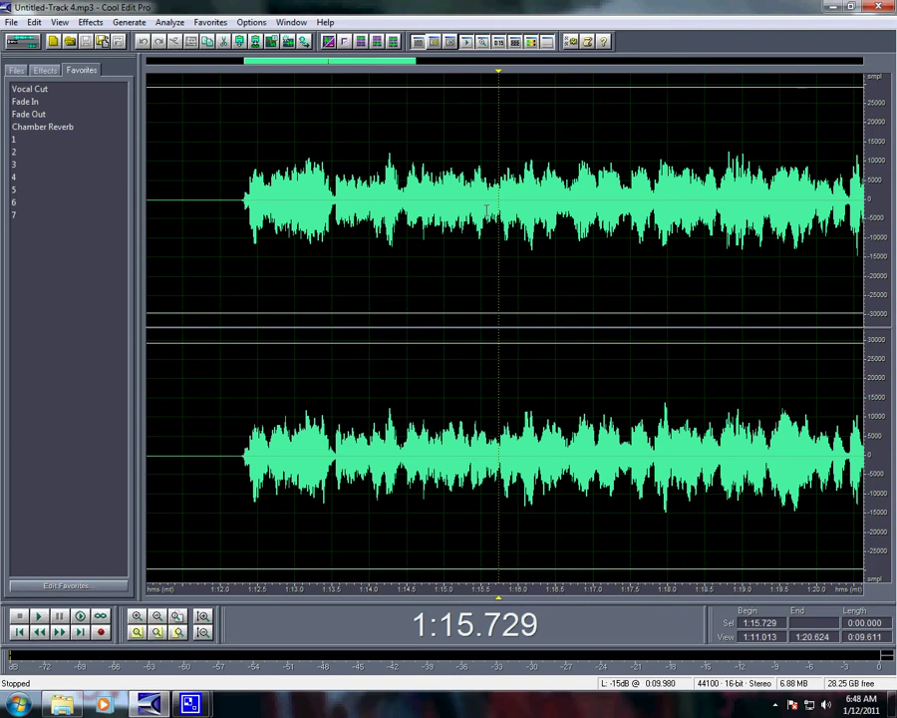
# - Paste the copied syllable at 1:15.729 and play the stutter back from the vocal's start
pyautogui.hotkey('ctrl', 'v')
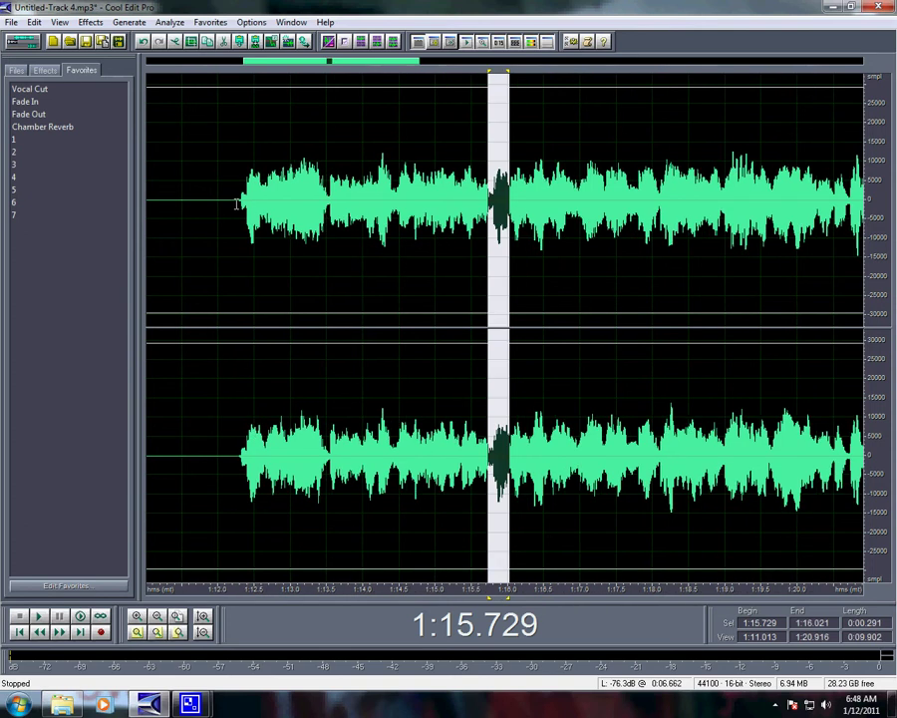
pyautogui.click(237, 203)
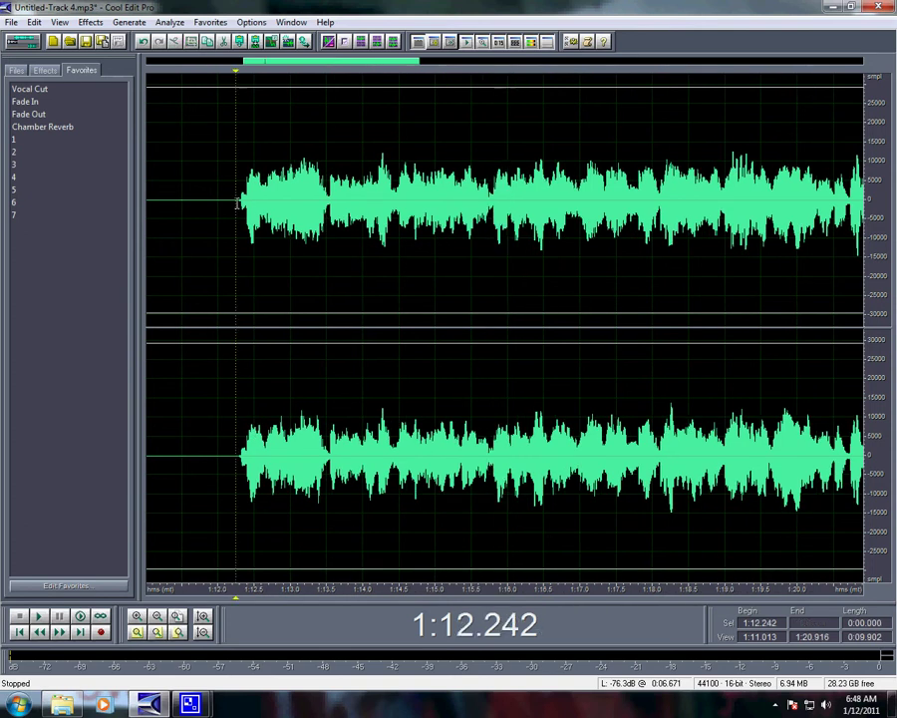
pyautogui.press('space')
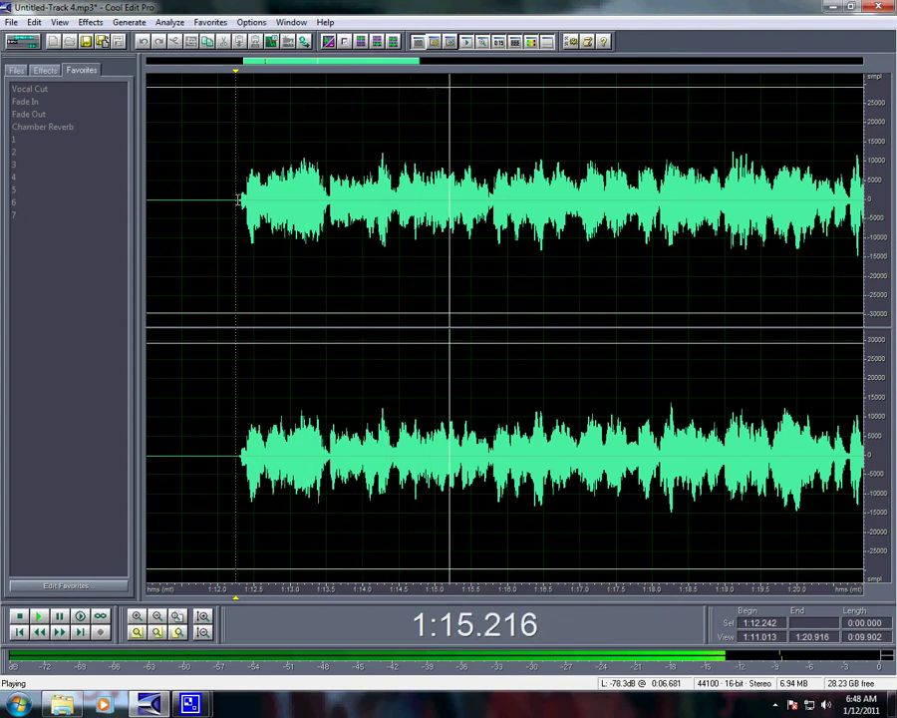
# - Select the opening phrase from 1:12.320 to 1:15.795 and audition it
pyautogui.press('space')
pyautogui.moveTo(241, 200); pyautogui.dragTo(305, 196)
pyautogui.moveTo(361, 189); pyautogui.dragTo(494, 159)
pyautogui.press('space')
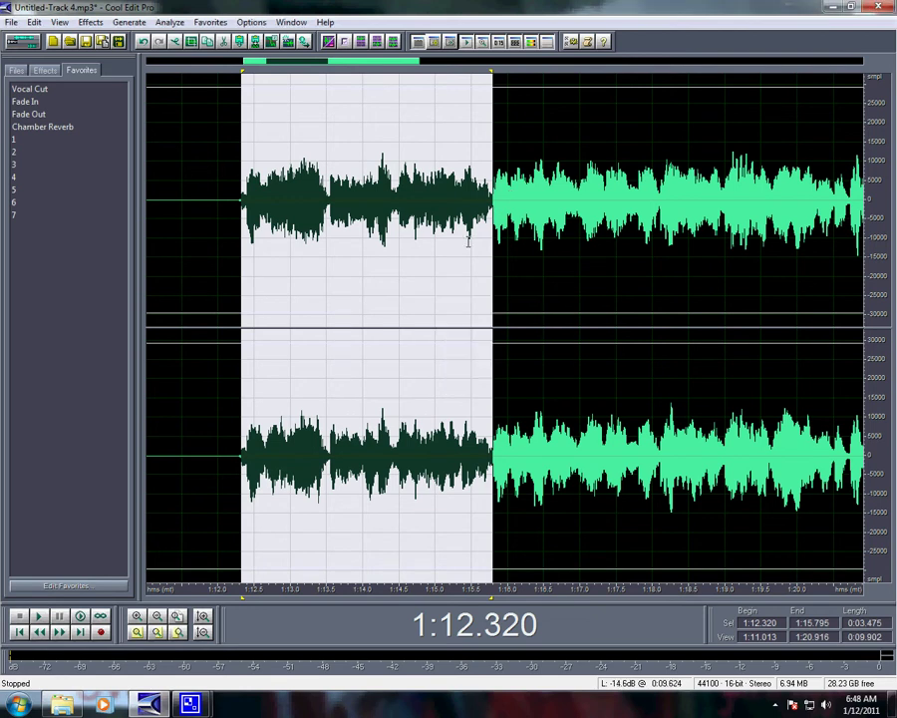
# - Paste the 3.475-second phrase at 1:15.998 and play back the lengthened vocal
pyautogui.click(508, 194)
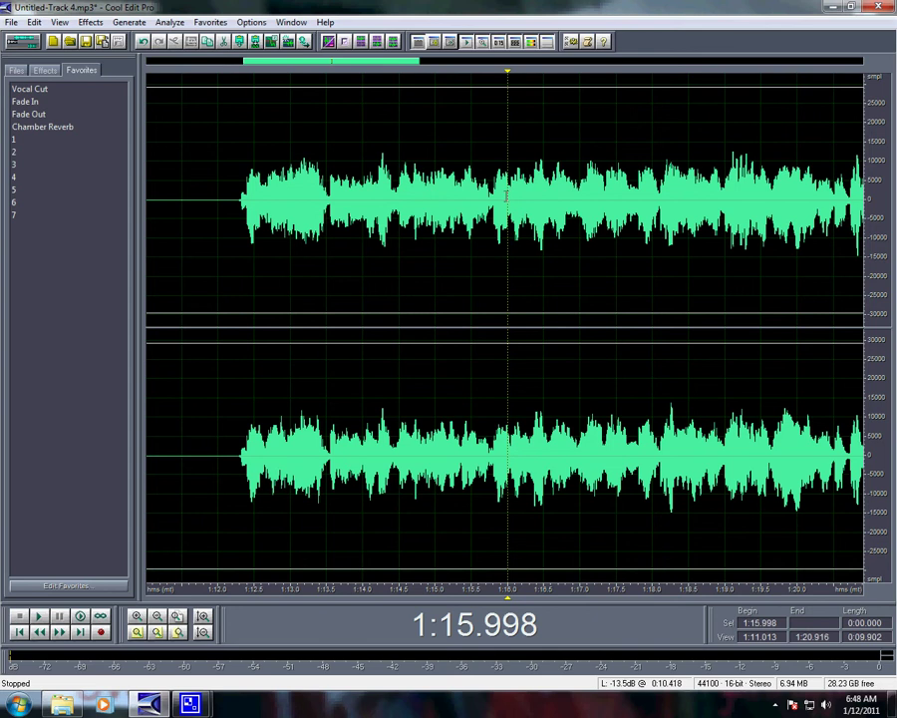
pyautogui.hotkey('ctrl', 'v')
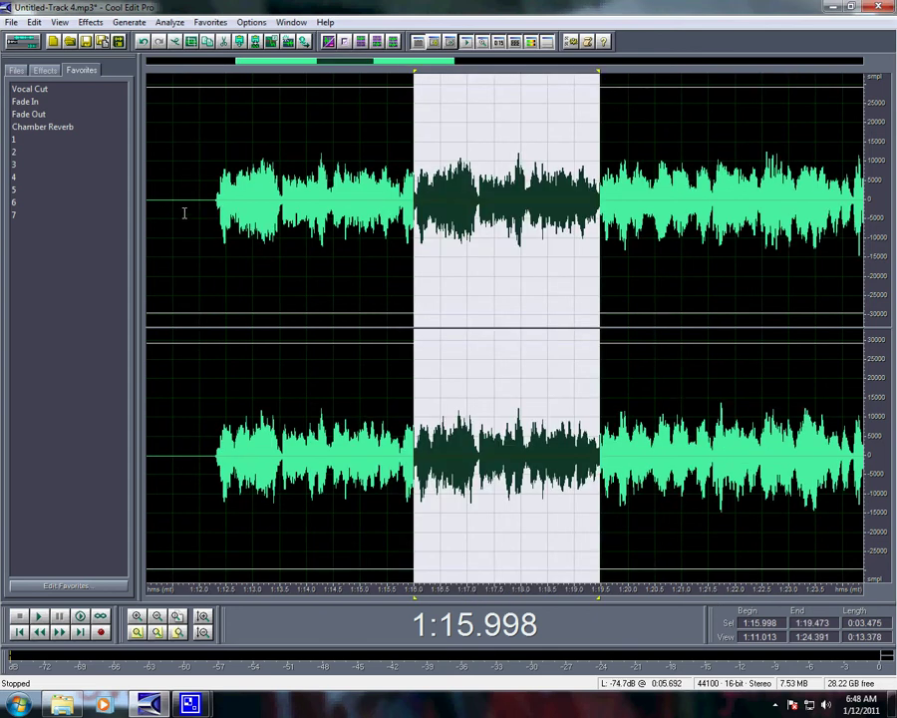
pyautogui.click(203, 207)
pyautogui.press('space')
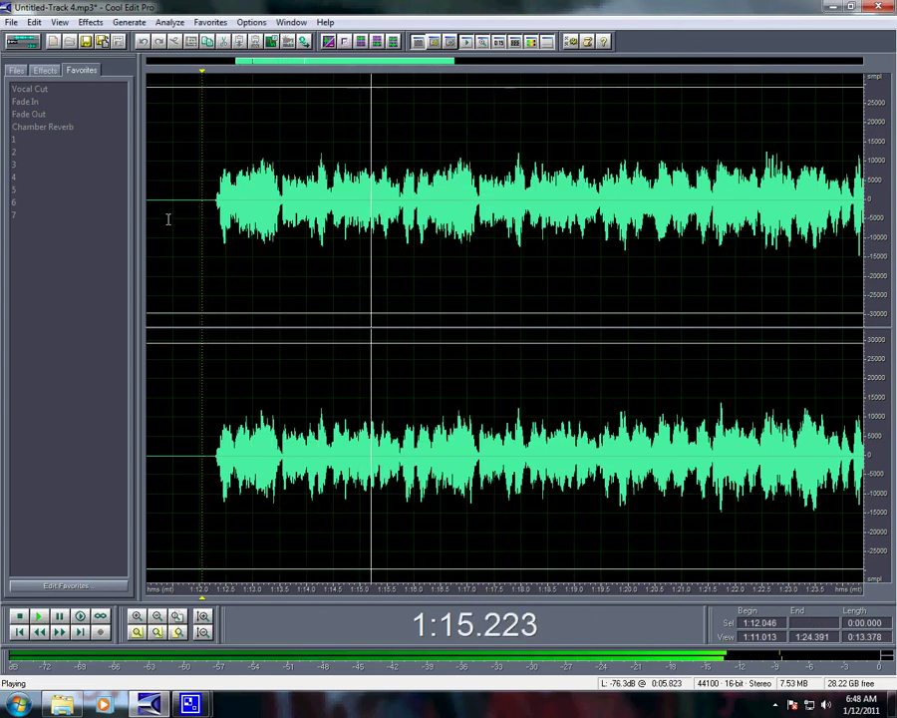
pyautogui.scroll(1, 168, 219)
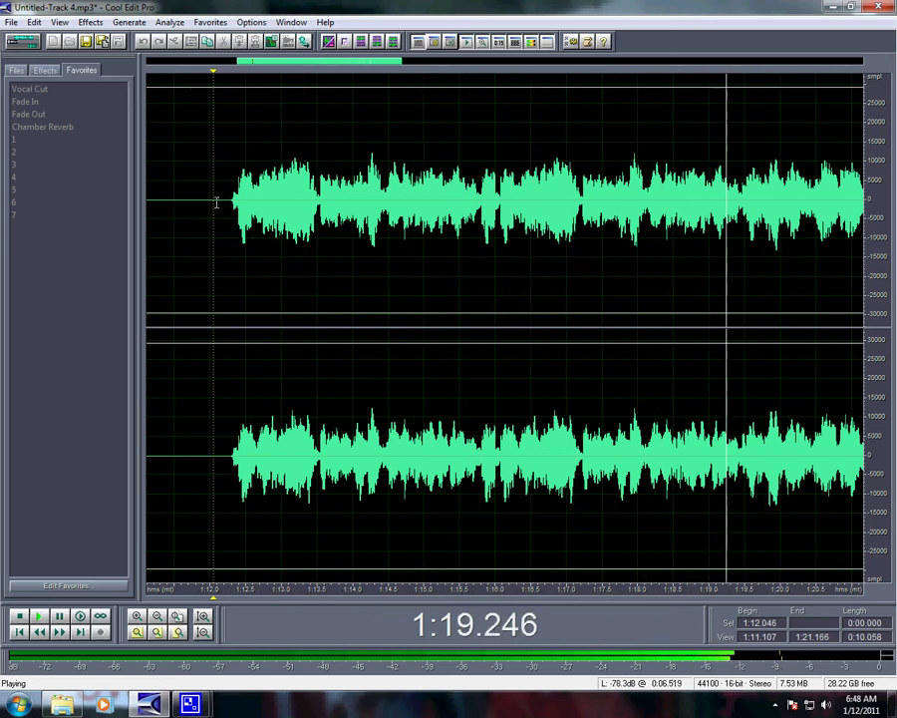
pyautogui.click(214, 203)
pyautogui.press('space')
# - Try a Mix Paste over the vocal's start, then undo it
pyautogui.rightClick(214, 203)
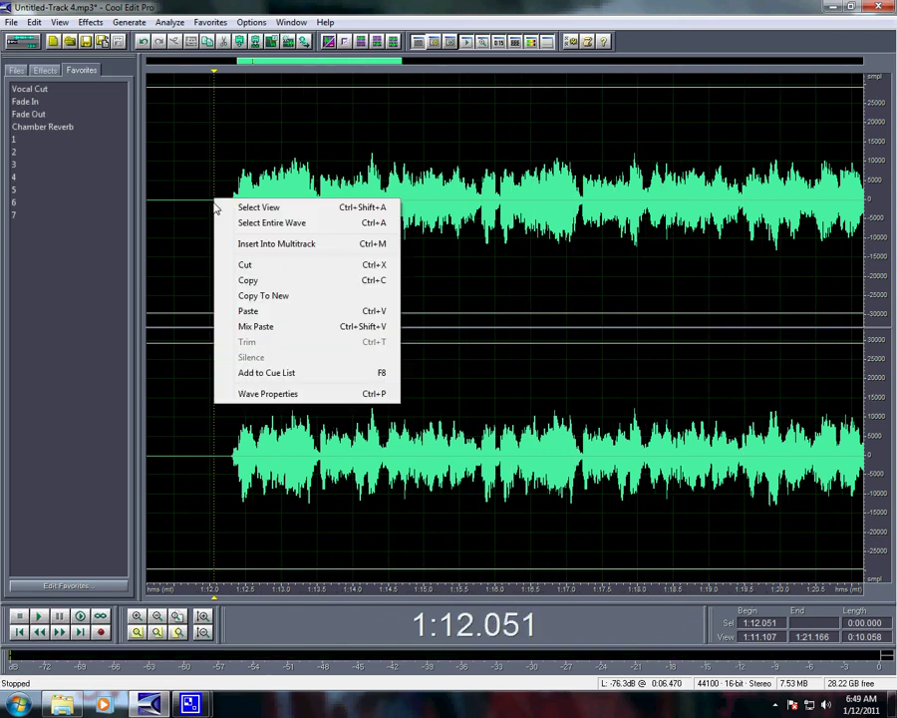
pyautogui.click(286, 326)
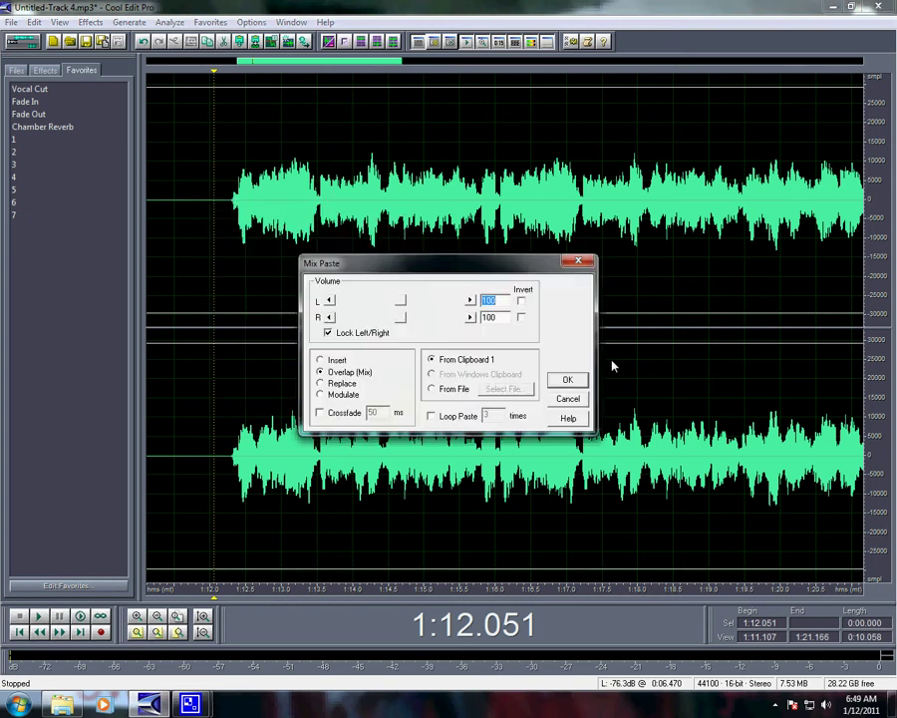
pyautogui.click(566, 379)
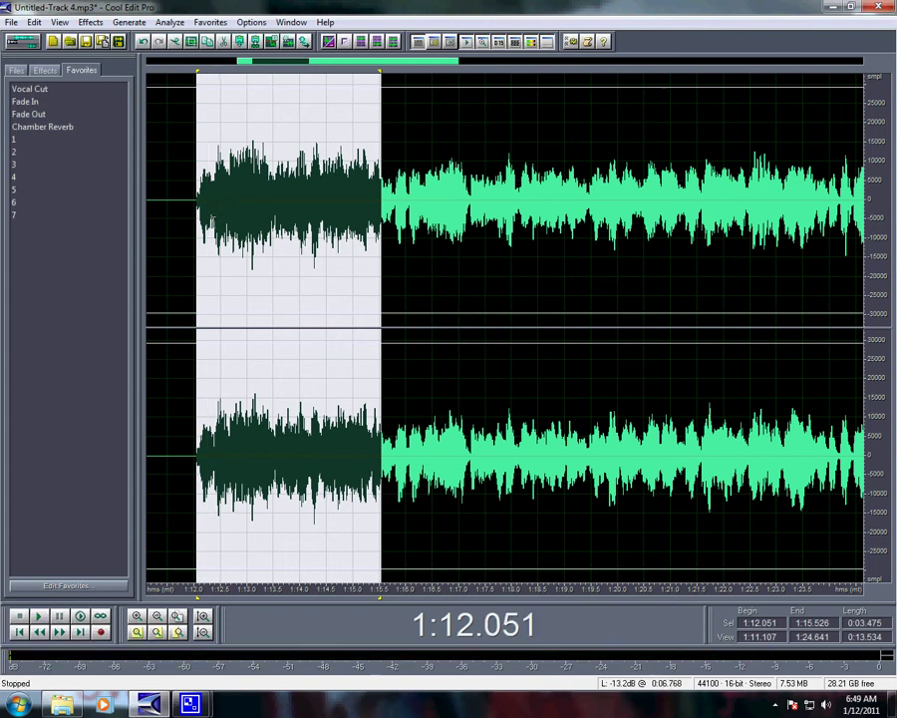
pyautogui.hotkey('ctrl', 'z')
# - Mark a 0.16-second slice at the vocal's start and Mix Paste it just before the vocal
pyautogui.click(212, 204)
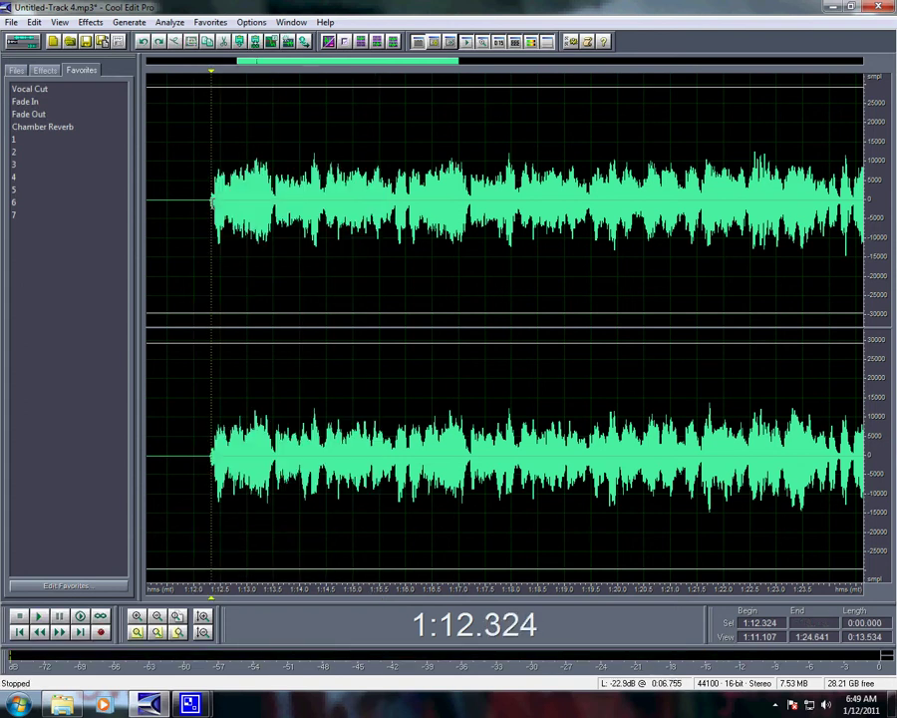
pyautogui.press('space')
pyautogui.moveTo(213, 200); pyautogui.dragTo(221, 200)
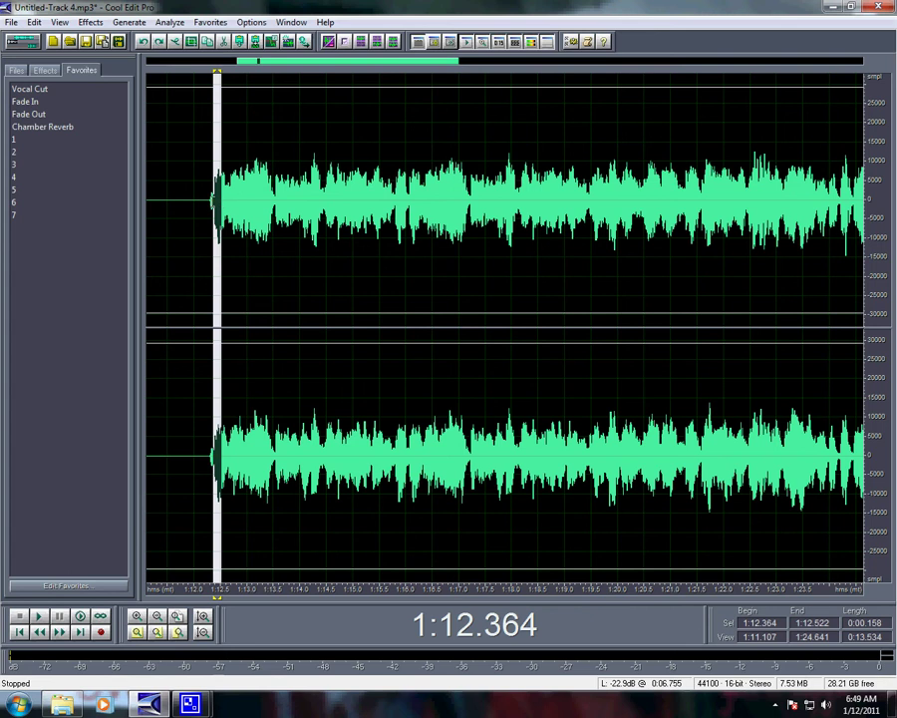
pyautogui.click(193, 200)
pyautogui.rightClick(193, 200)
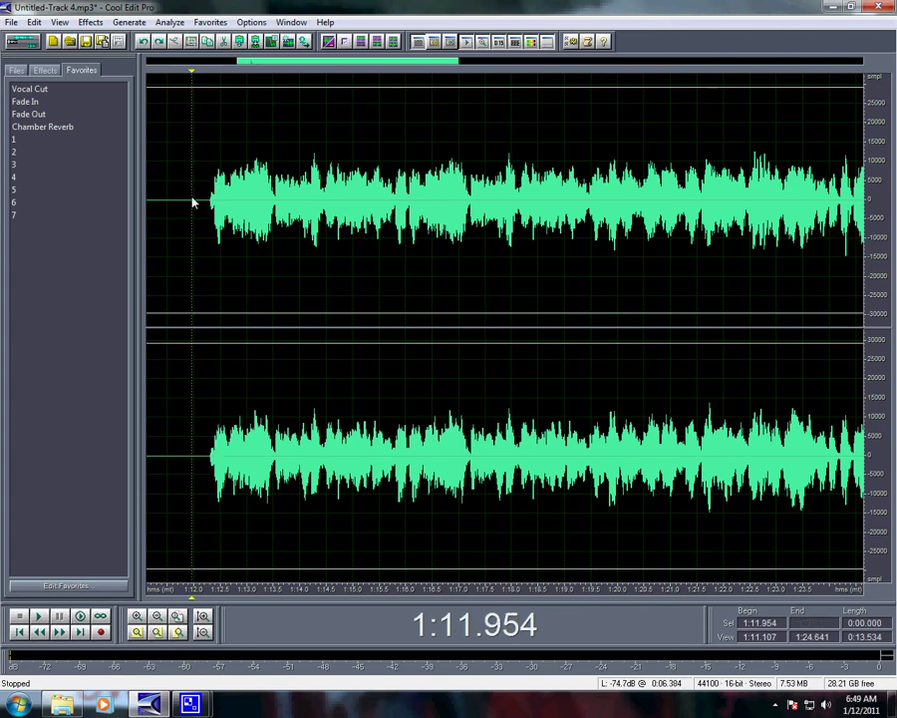
pyautogui.click(279, 317)
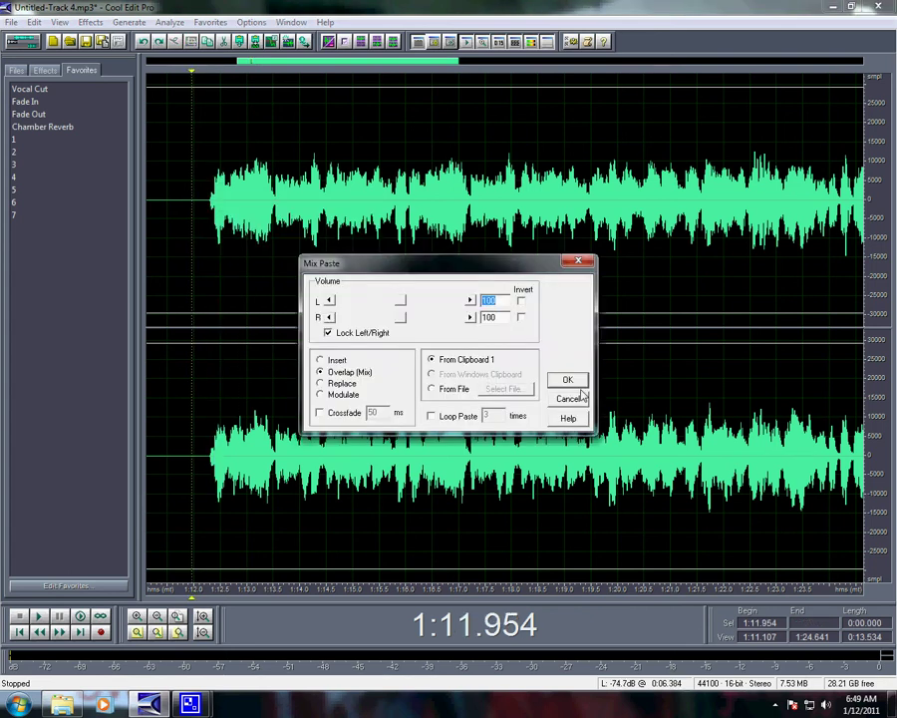
pyautogui.click(568, 381)
# - Mix Paste the copied audio at 1:12.245 as a stutter repeat
pyautogui.click(203, 202)
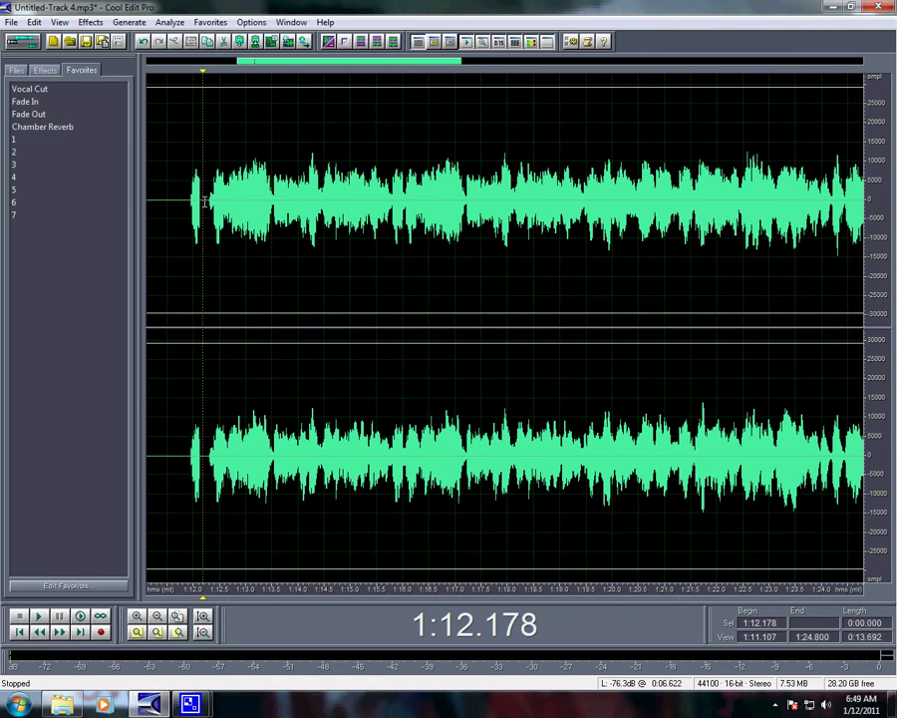
pyautogui.click(207, 199)
pyautogui.rightClick(207, 200)
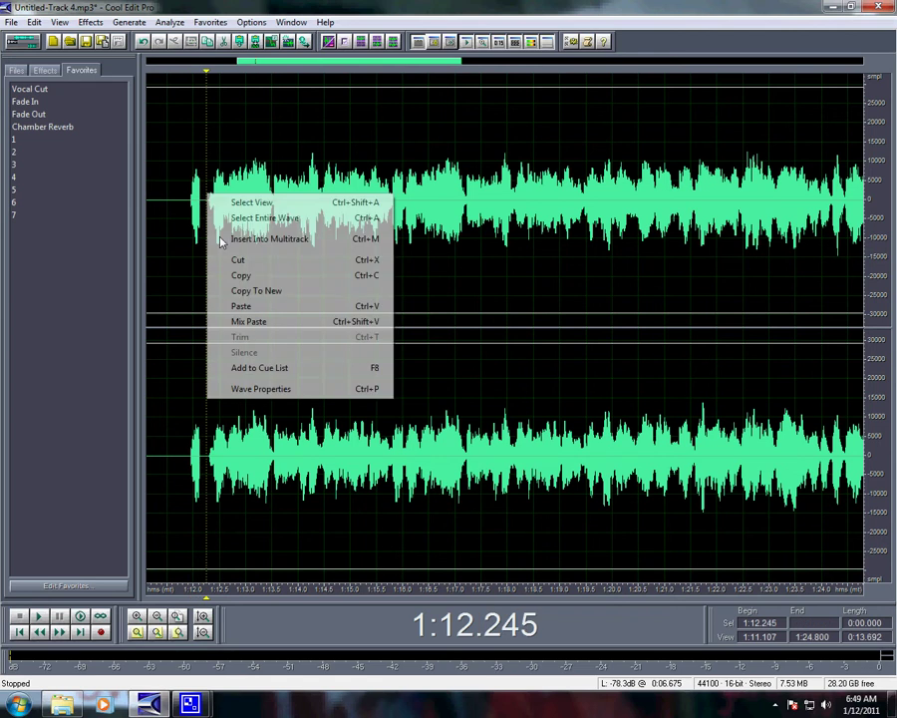
pyautogui.click(288, 323)
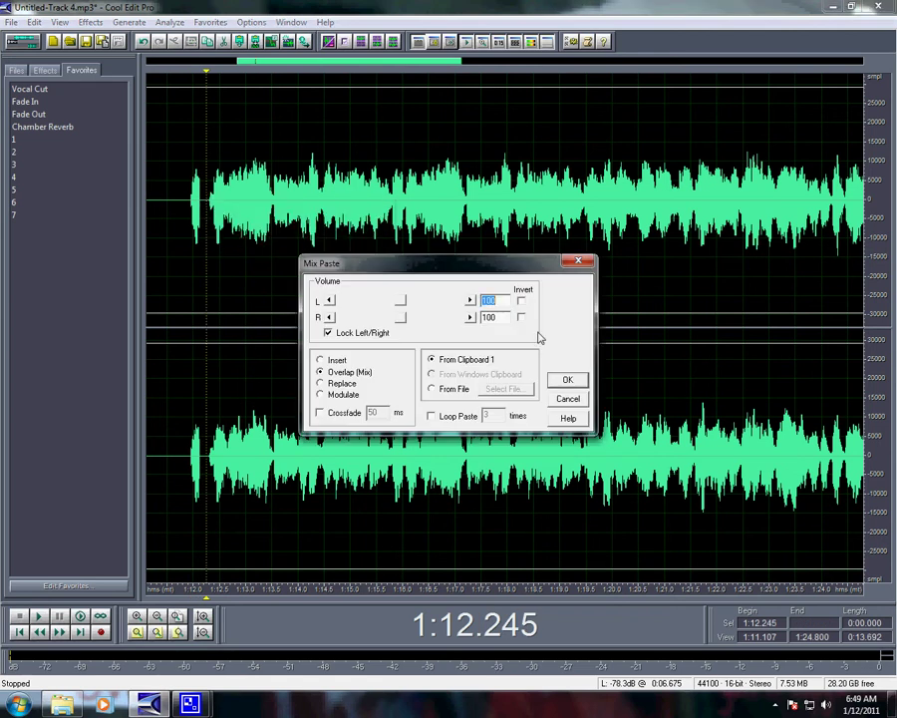
pyautogui.click(570, 378)
# - Mix Paste another stutter repeat at 1:12.136 at 100% volume
pyautogui.click(197, 204)
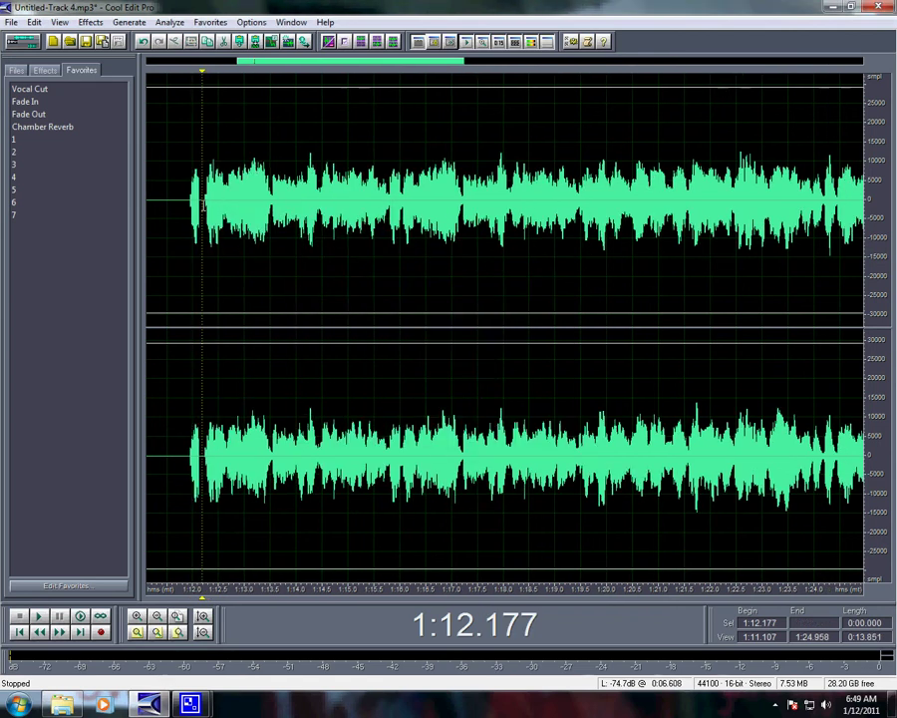
pyautogui.click(196, 205)
pyautogui.doubleClick(200, 203)
pyautogui.click(200, 203)
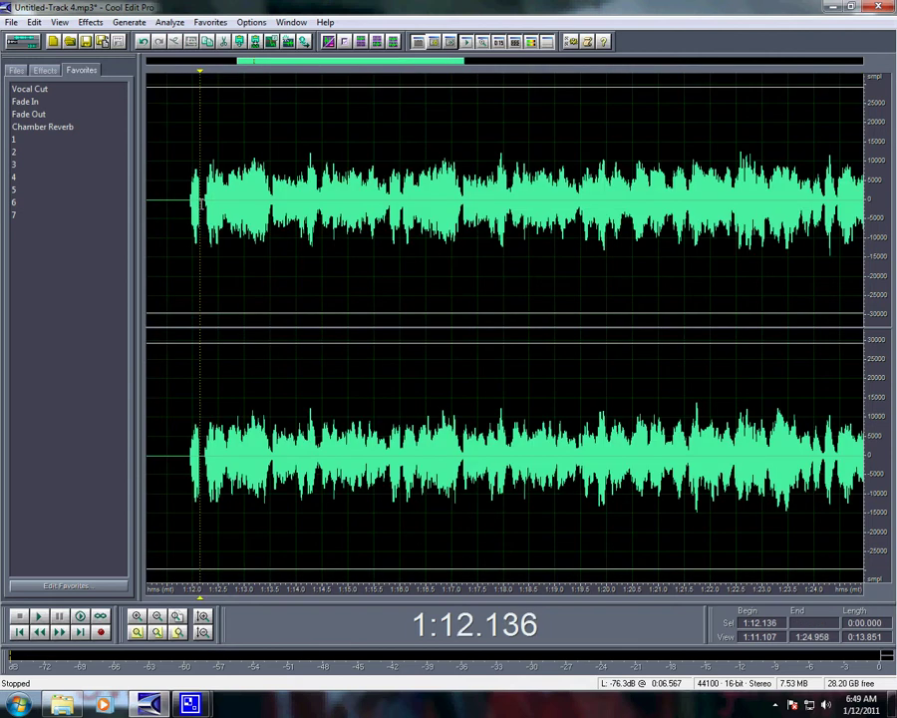
pyautogui.rightClick(212, 200)
pyautogui.click(329, 326)
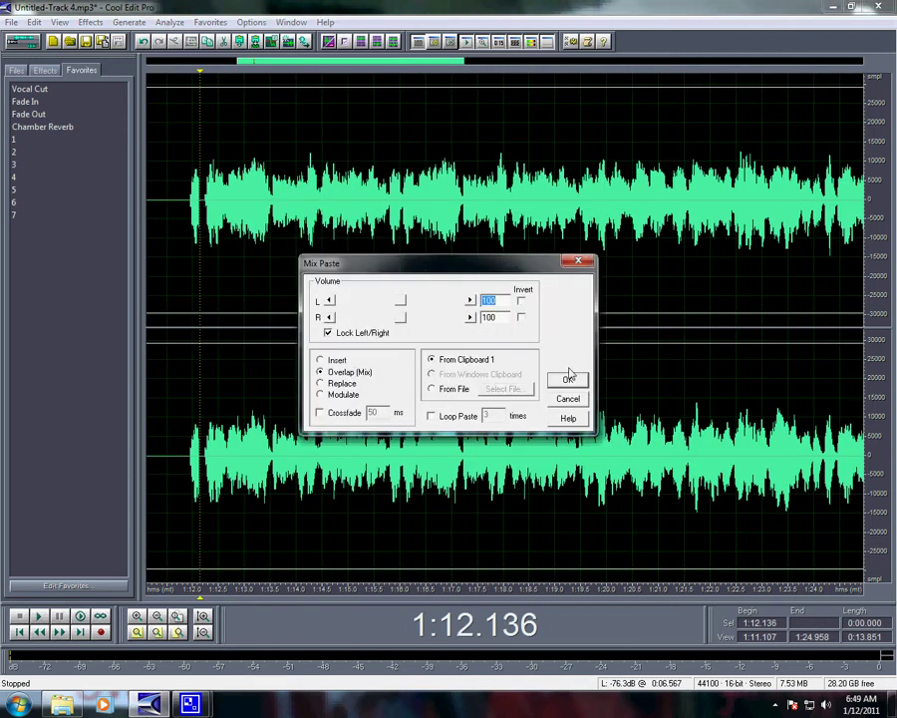
pyautogui.click(563, 376)
# - Play the stuttered opening from 1:11.778, marking 1:15.763 during playback
pyautogui.click(188, 211)
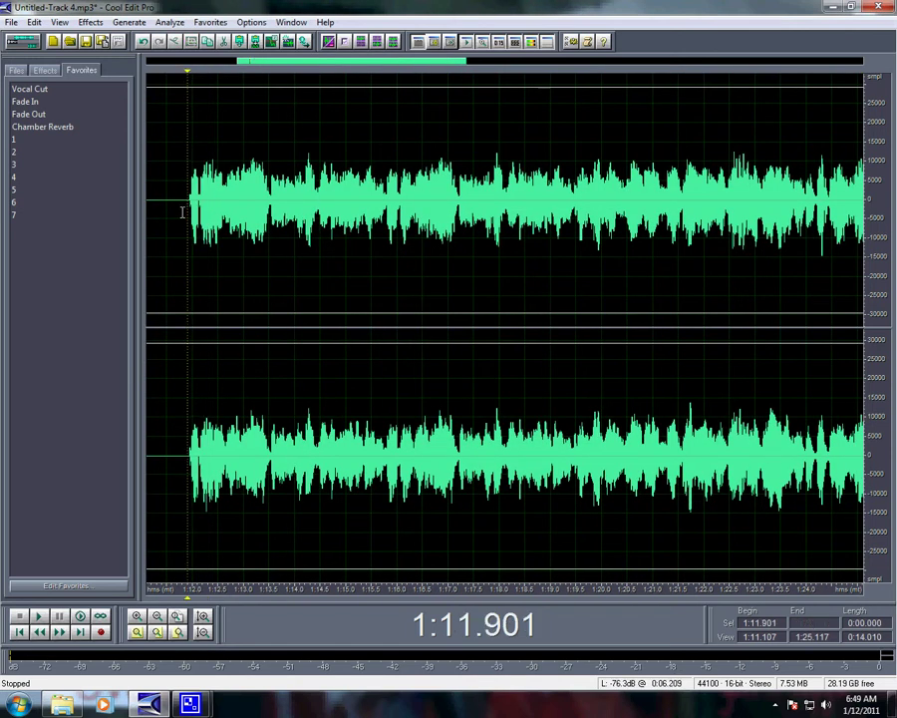
pyautogui.click(181, 212)
pyautogui.press('space')
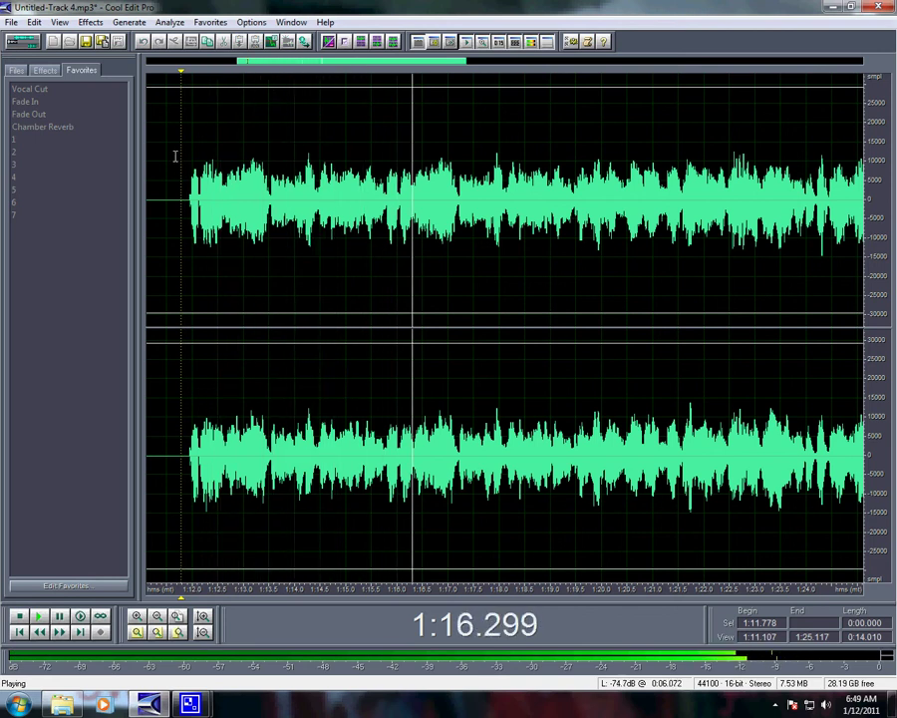
pyautogui.click(386, 199)
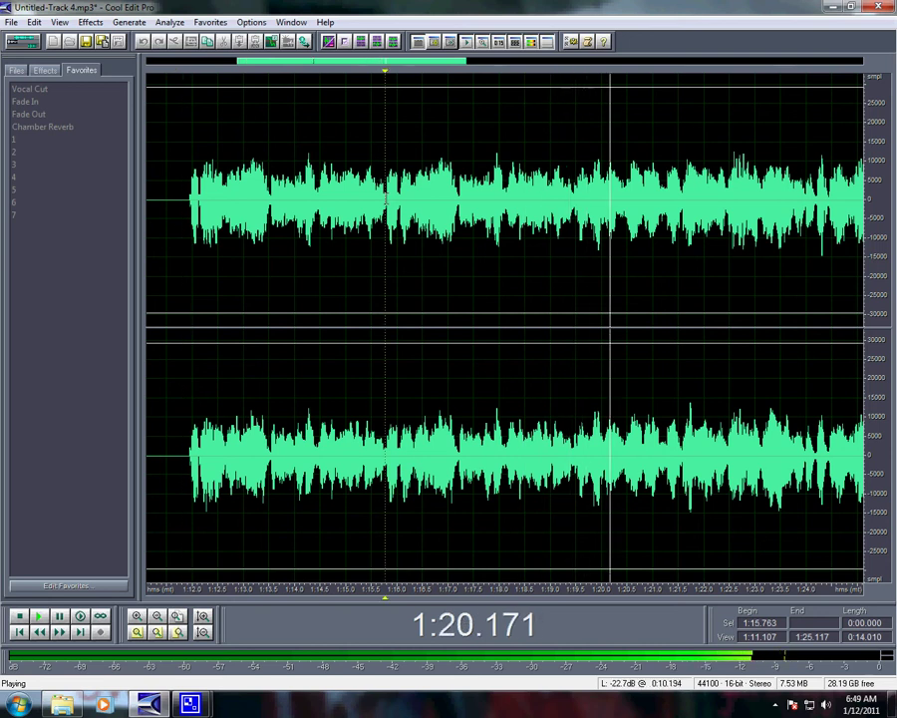
pyautogui.press('space')
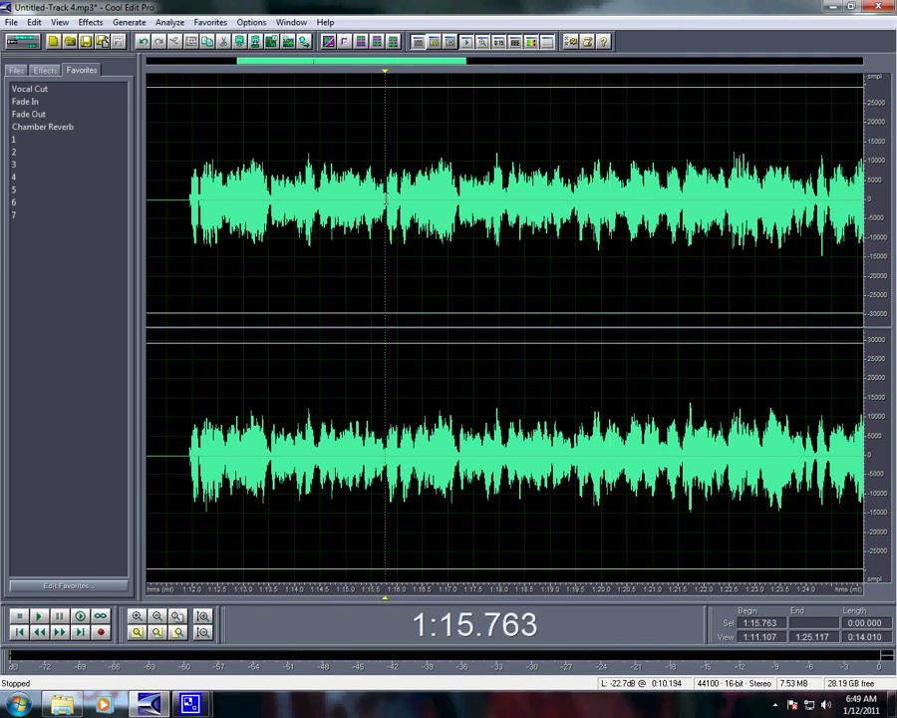
# - Clear the short slice at 1:15.763 and play the vocal back from the clip start
pyautogui.moveTo(386, 200); pyautogui.dragTo(390, 200)
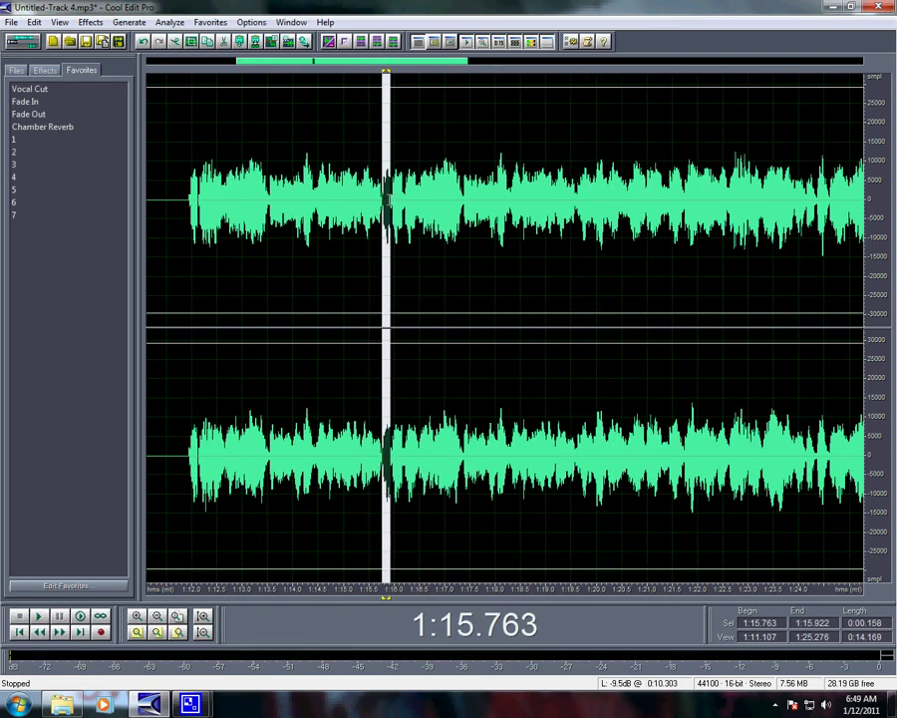
pyautogui.click(390, 199)
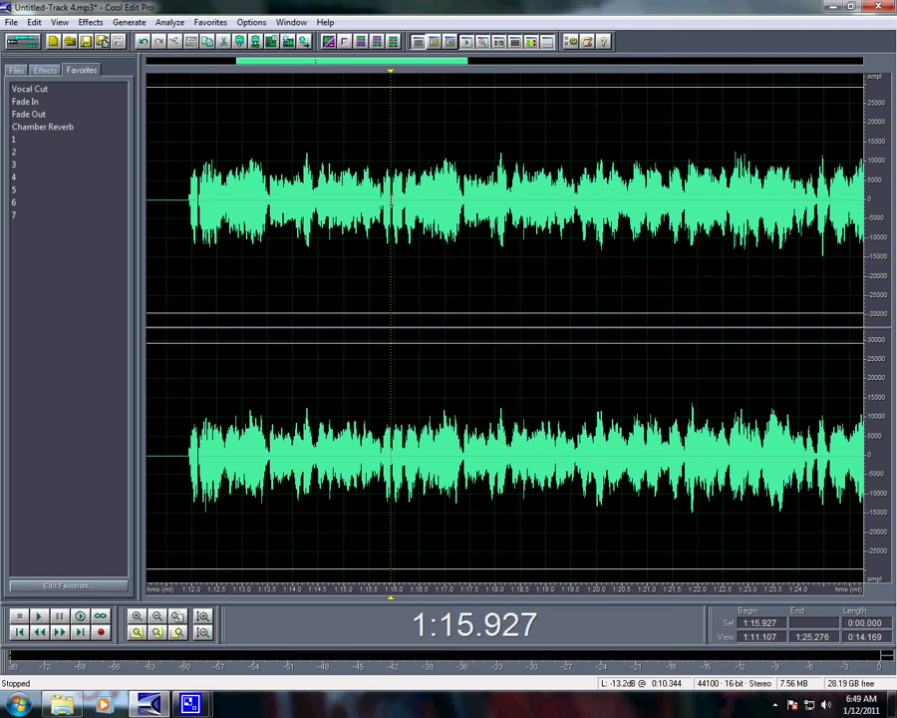
pyautogui.click(183, 201)
pyautogui.press('space')
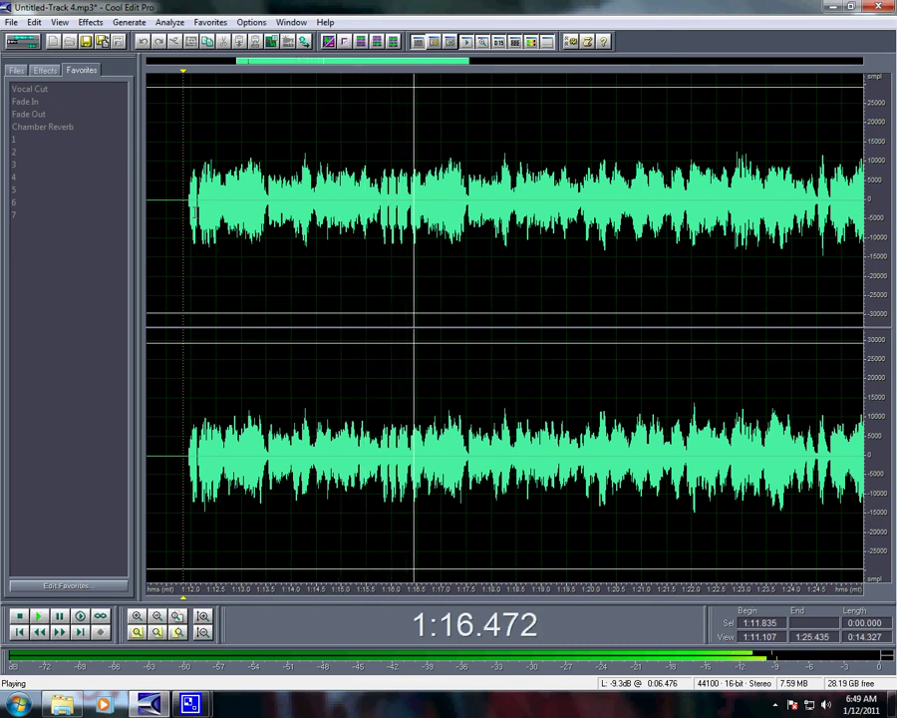
pyautogui.press('space')
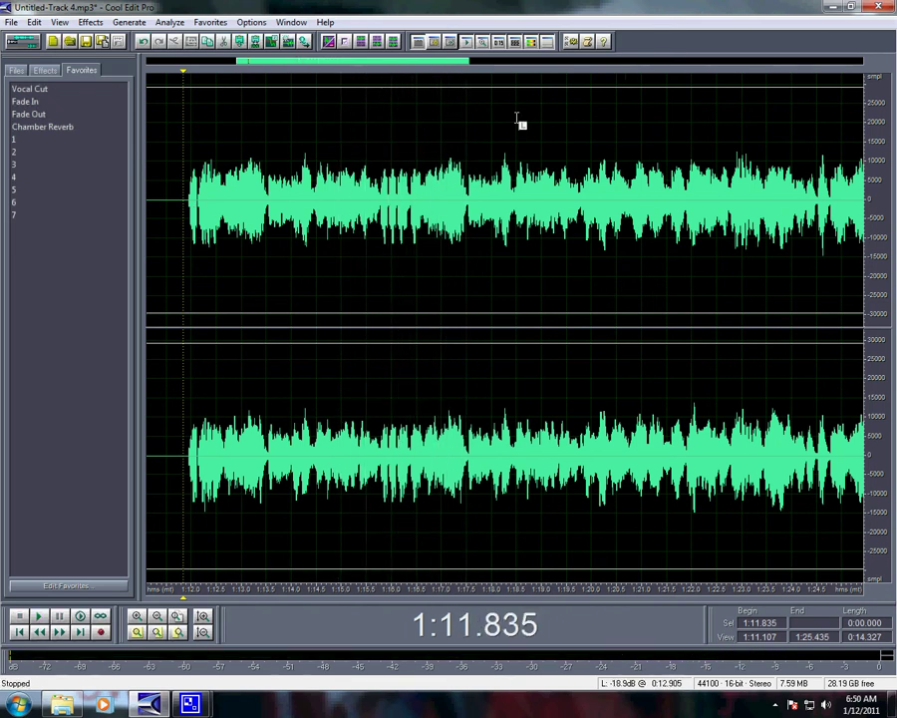
# - Refine an initial 1:17.073 selection into the 1:16.905–1:17.521 passage
pyautogui.click(447, 205)
pyautogui.moveTo(444, 206); pyautogui.dragTo(467, 205)
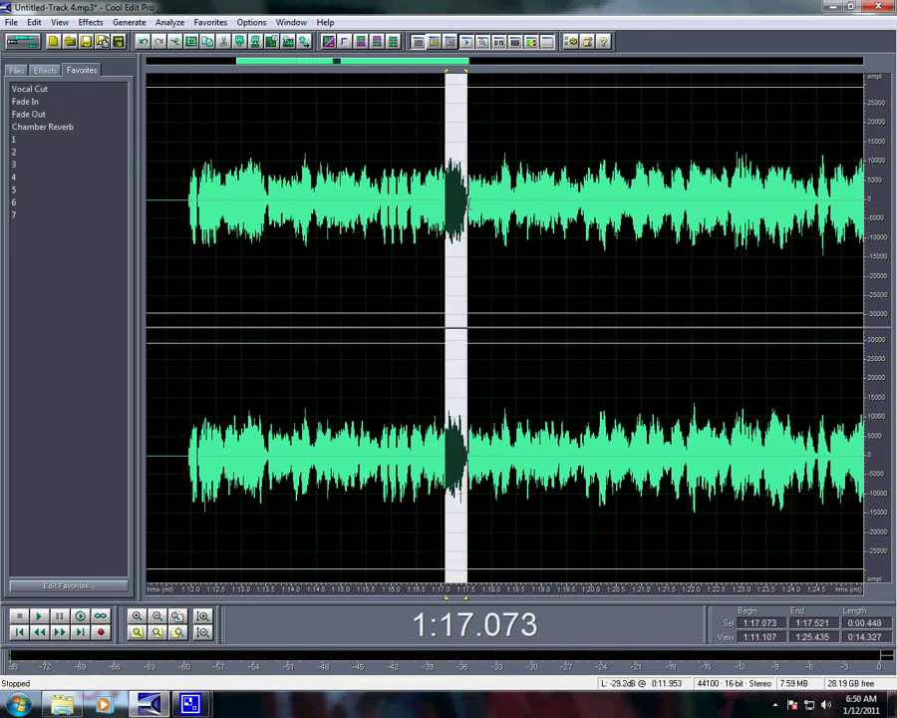
pyautogui.click(436, 191)
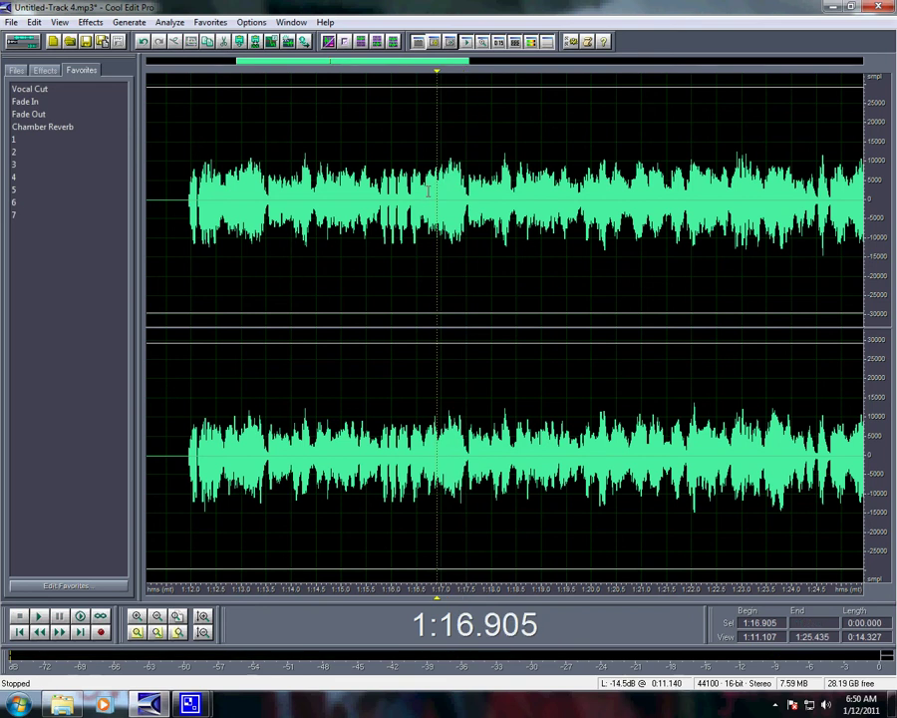
pyautogui.moveTo(438, 189); pyautogui.dragTo(465, 189)
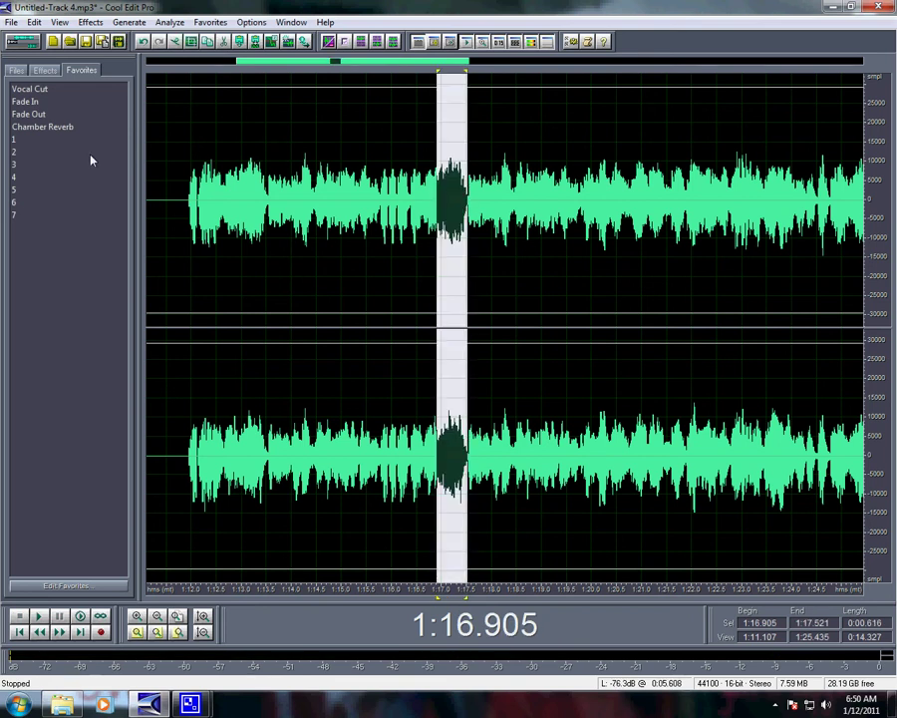
# - Apply the Pitch Bender's Turntable Losing Power preset to the selected passage
pyautogui.click(45, 69)
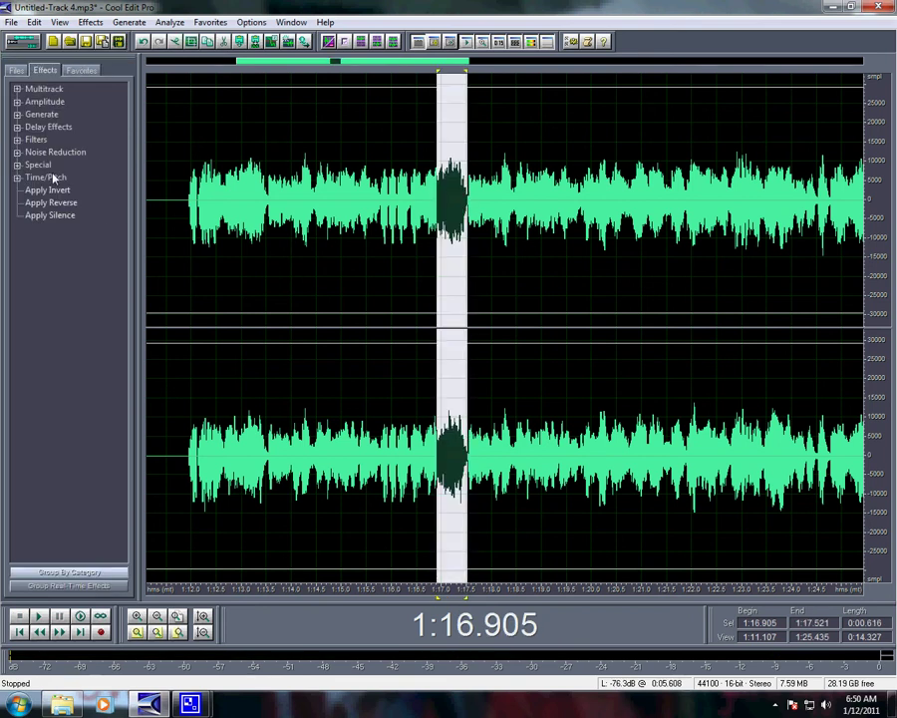
pyautogui.doubleClick(53, 177)
pyautogui.doubleClick(61, 203)
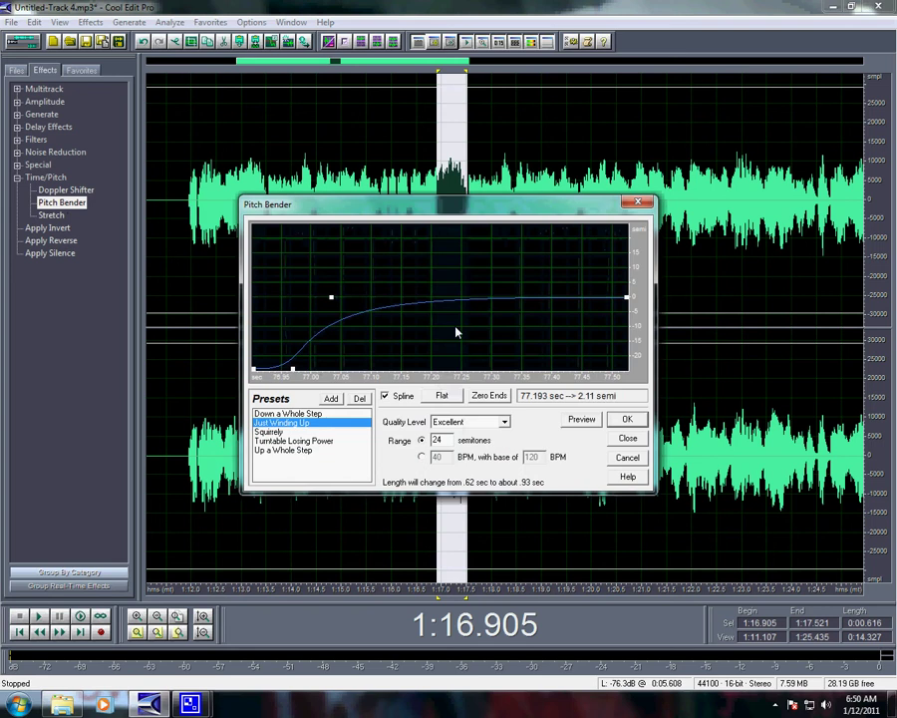
pyautogui.click(299, 440)
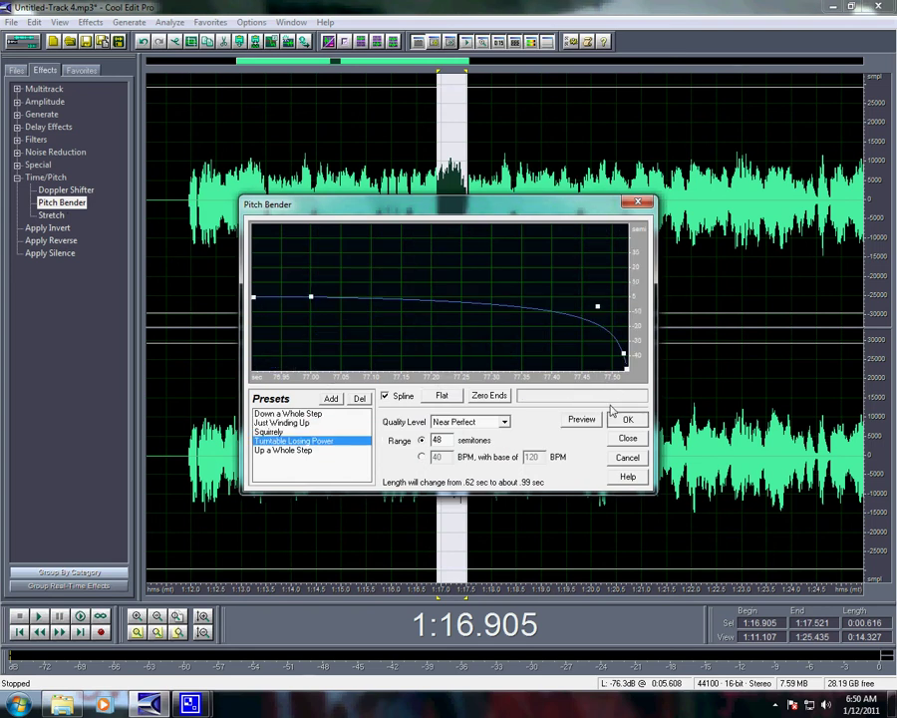
pyautogui.click(626, 419)
# - Play back the pitch-bent vocal from near the clip start
pyautogui.click(185, 209)
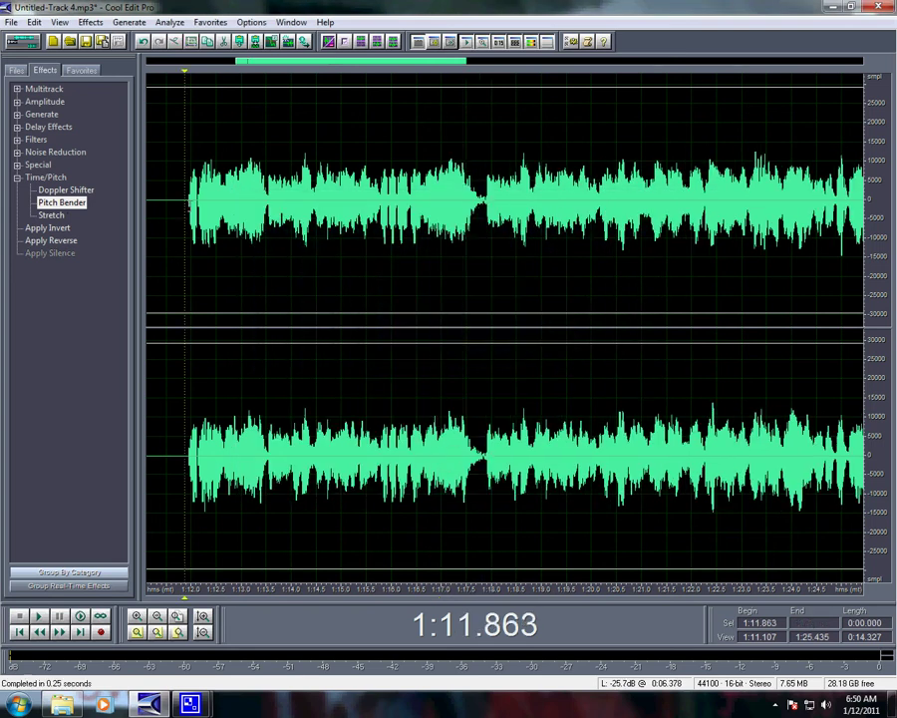
pyautogui.press('space')
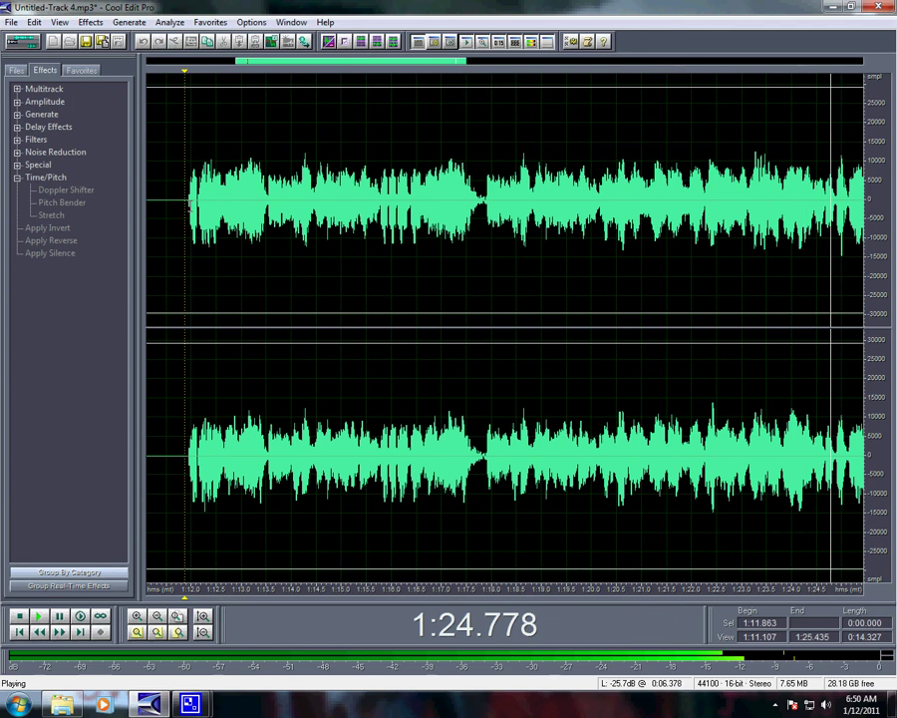
pyautogui.press('space')
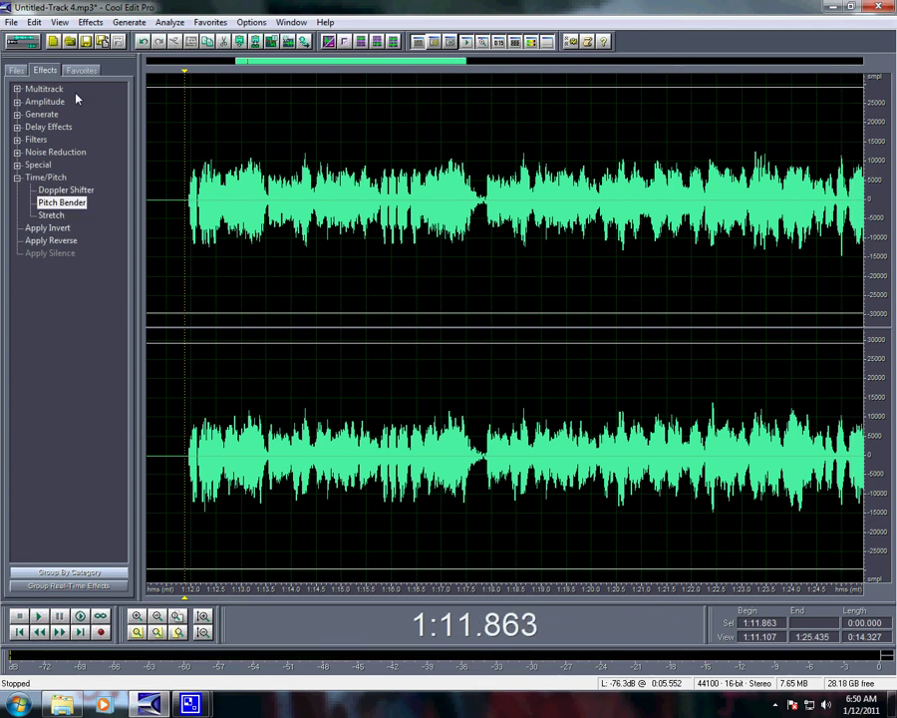
# - Switch back to the Untitled.ses multitrack view and play the session
pyautogui.click(24, 41)
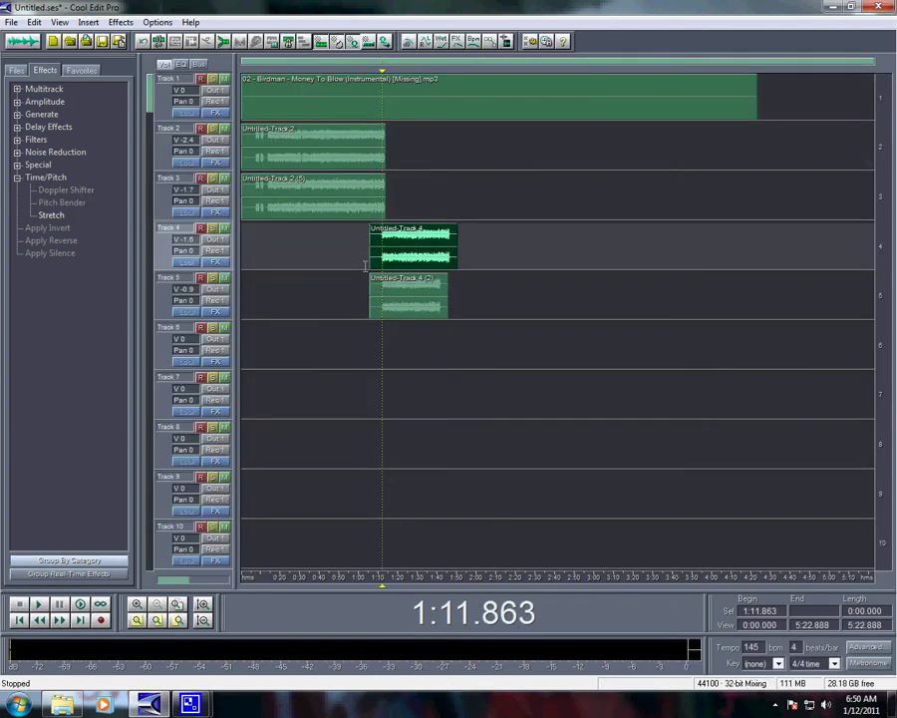
pyautogui.press('space')
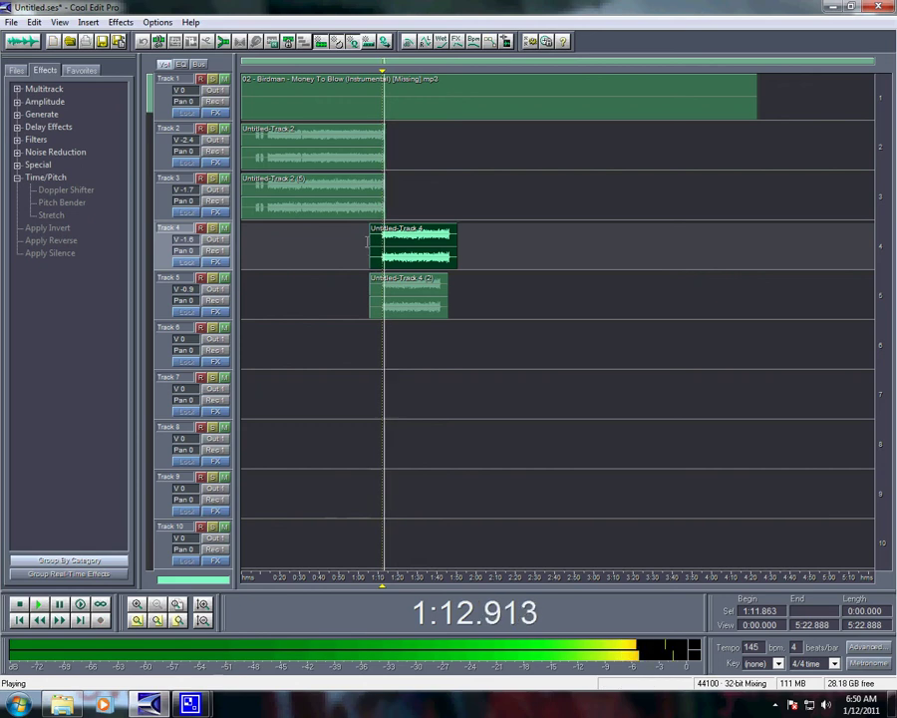
pyautogui.press('space')
# - Replace the Track 5 clip with a copy of the edited Track 4 clip and play the session
pyautogui.click(389, 299)
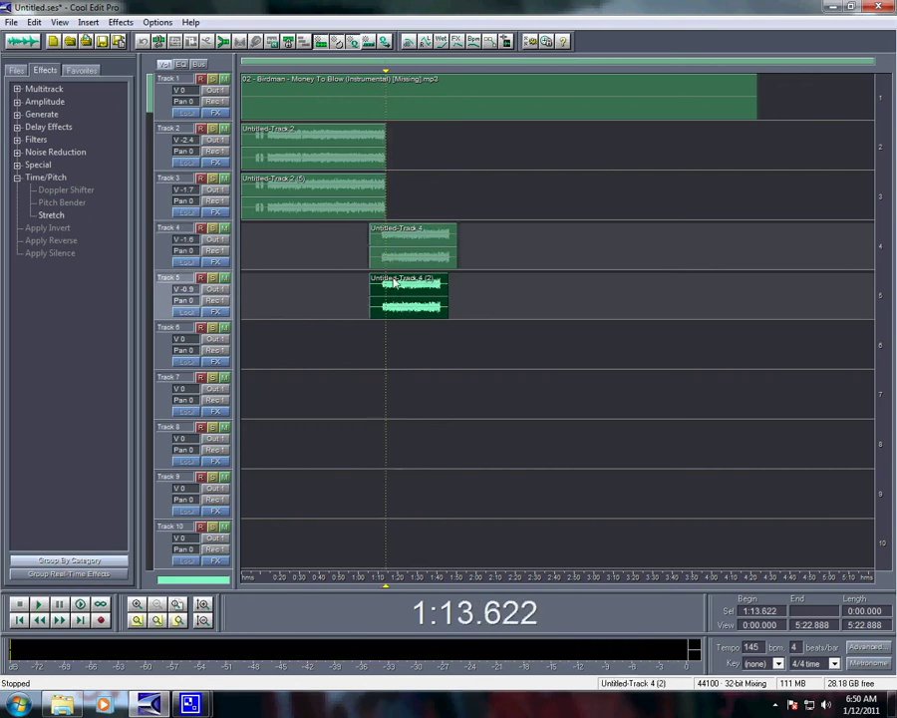
pyautogui.press('Delete')
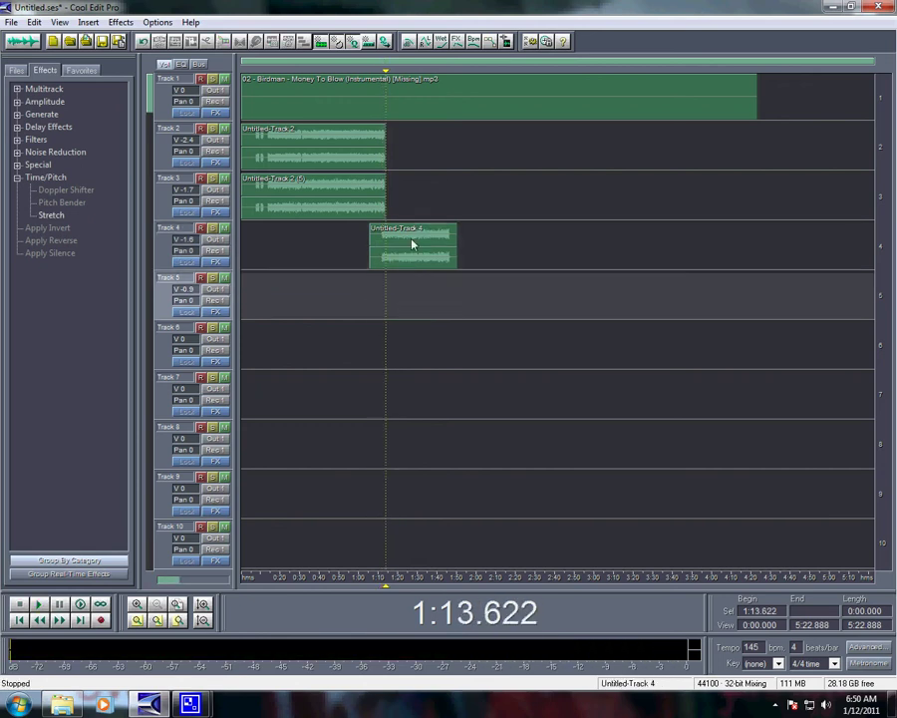
pyautogui.moveTo(411, 238); pyautogui.dragTo(412, 294)
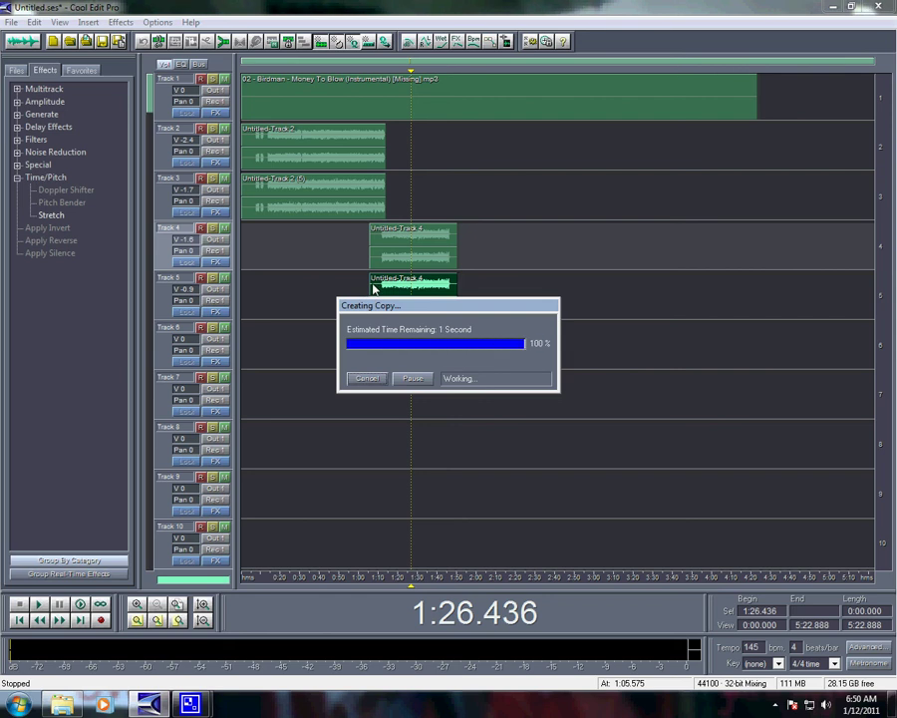
pyautogui.press('space')
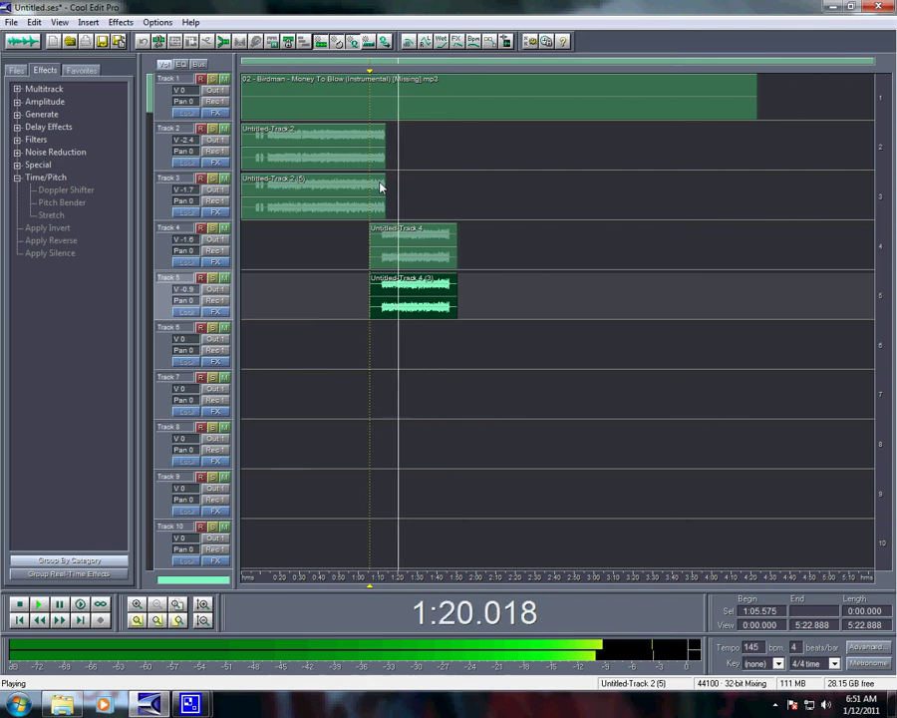
pyautogui.press('space')
pyautogui.moveTo(189, 704)
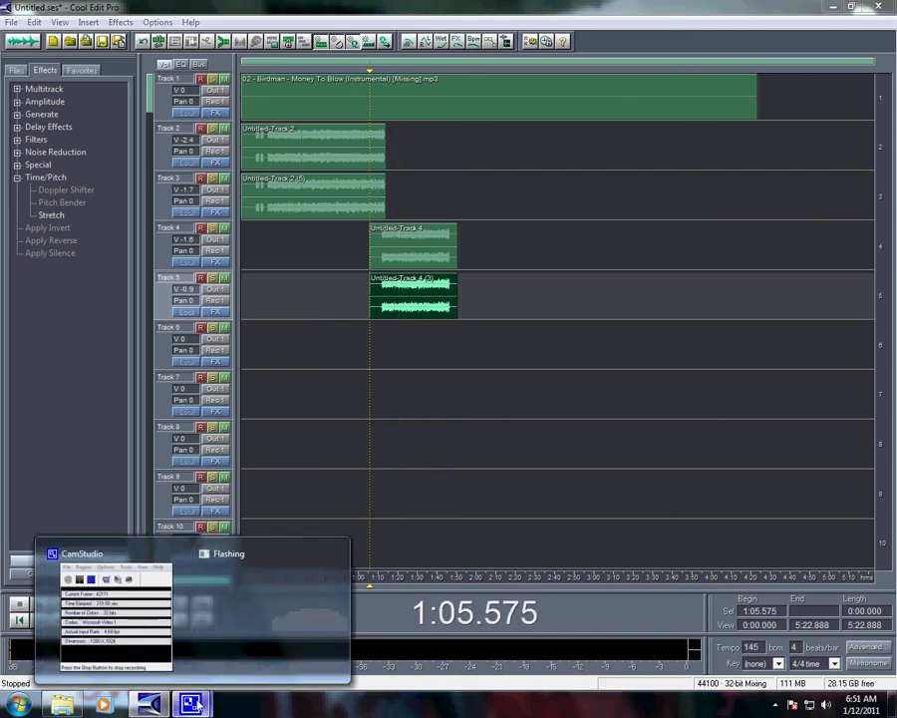
pyautogui.click(120, 608)
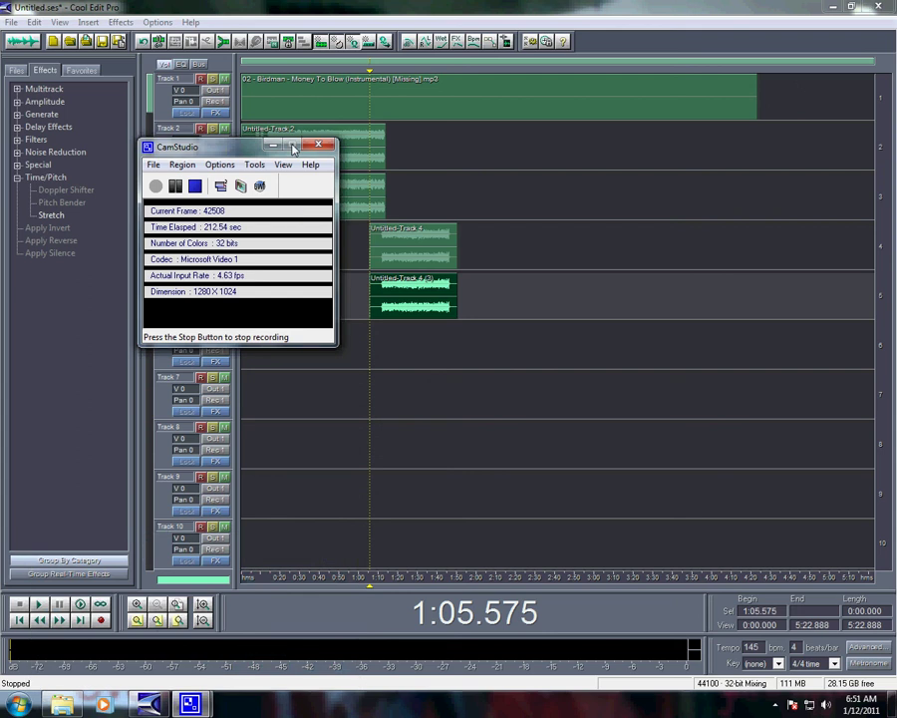